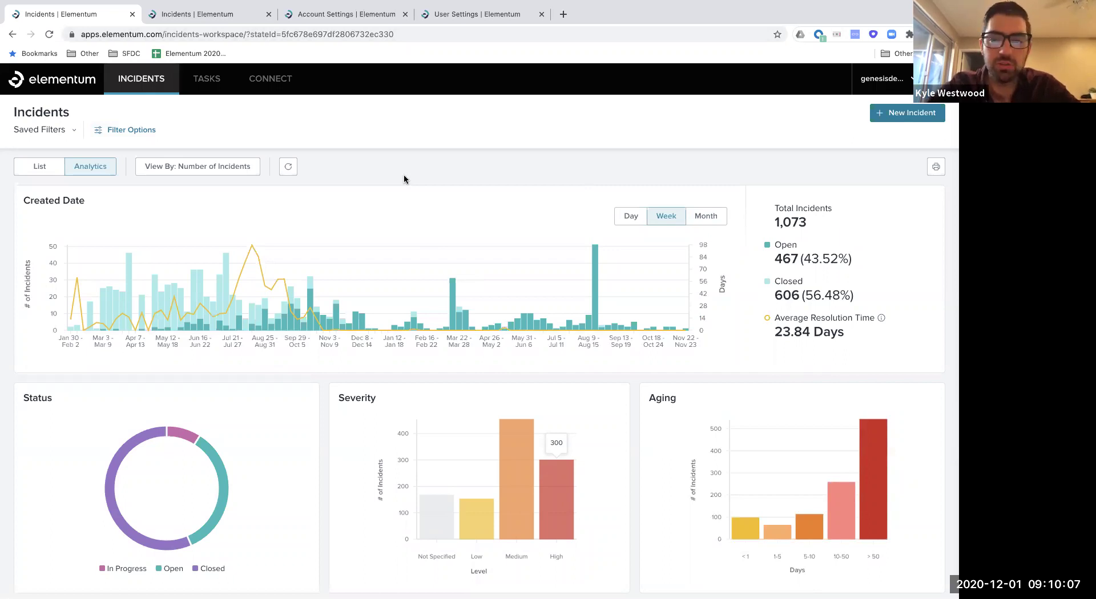
- Show the incidents as a list and look over the new incident form without creating an incident
left_click(20, 167)
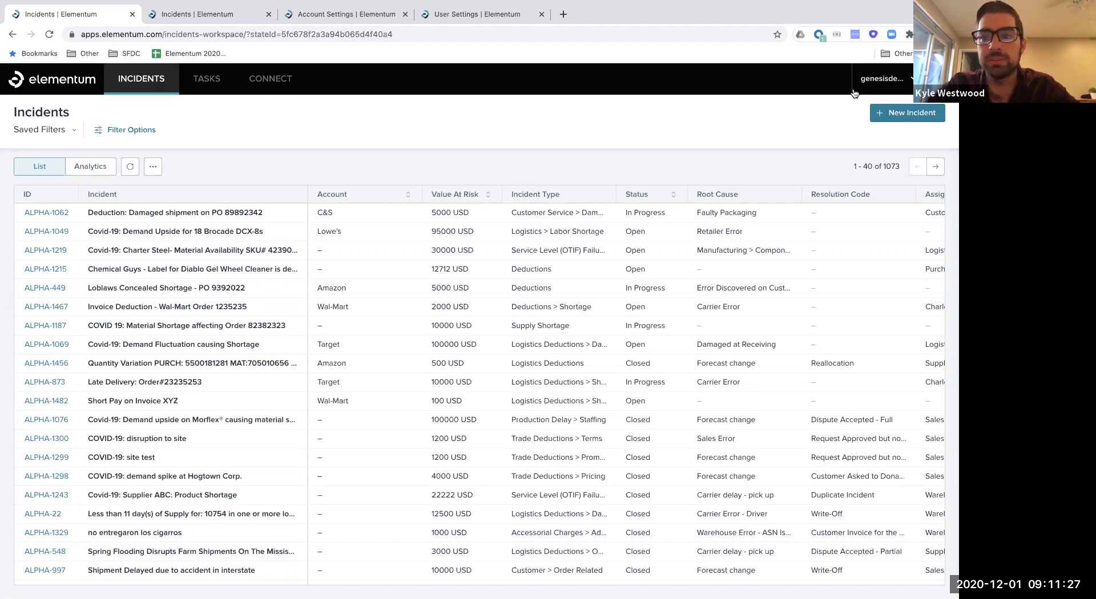
left_click(884, 112)
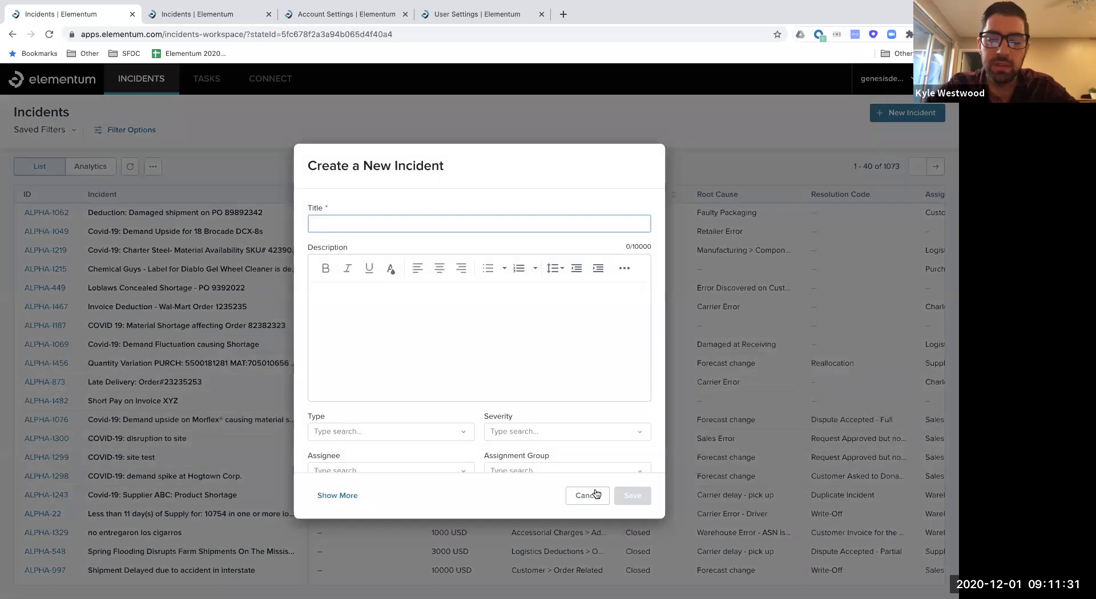
left_click(479, 140)
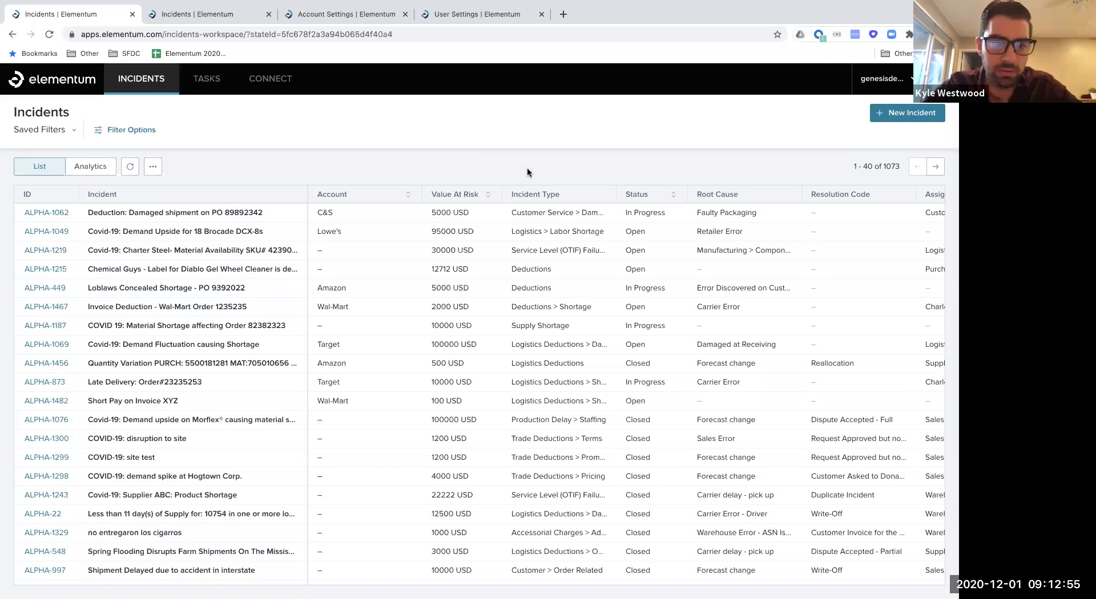
- Filter the incident list to the Wal-Mart account
left_click(140, 130)
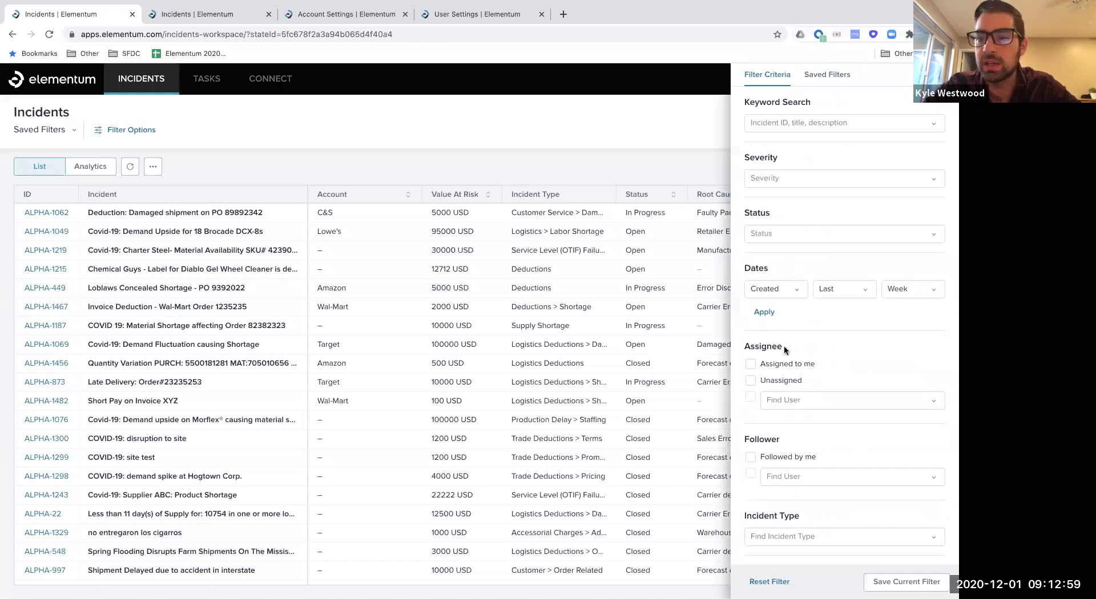
scroll(820, 214, "down", 10)
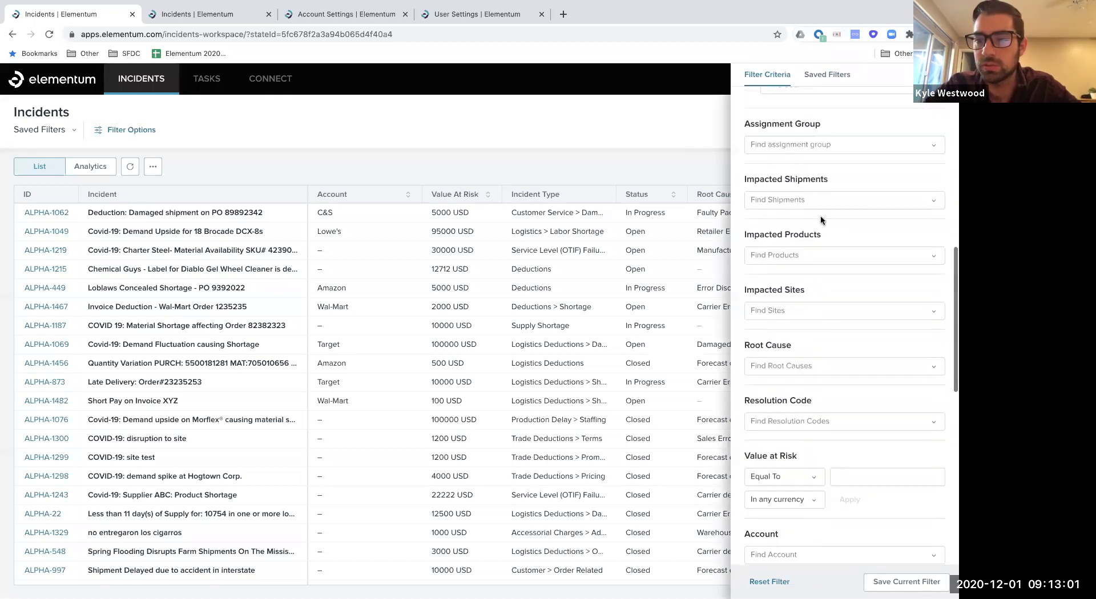
scroll(820, 215, "down", 7)
scroll(821, 215, "up", 3)
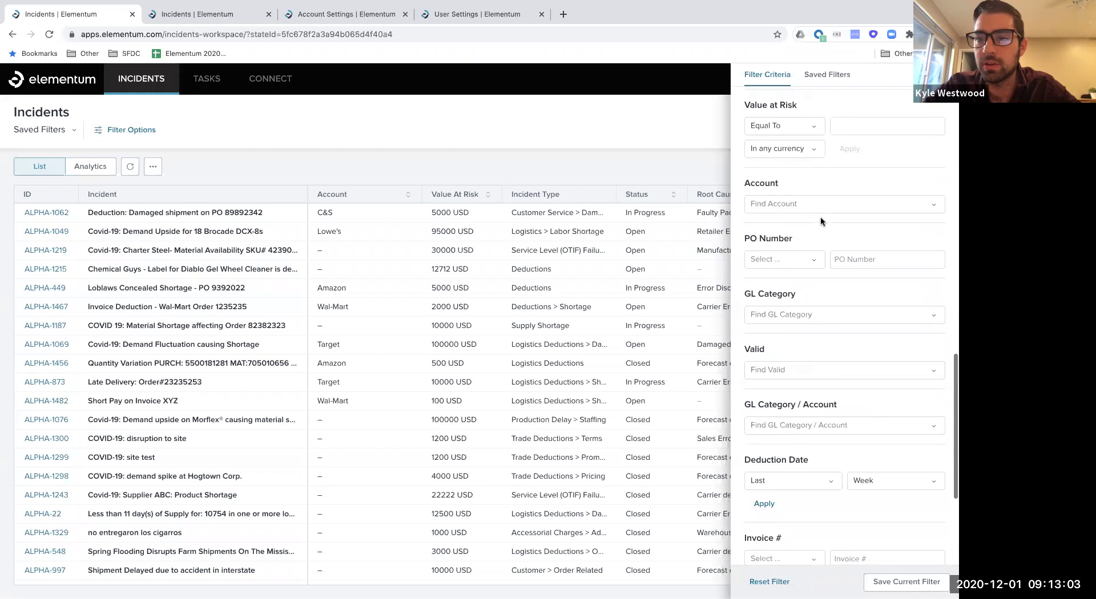
left_click(820, 215)
left_click(790, 243)
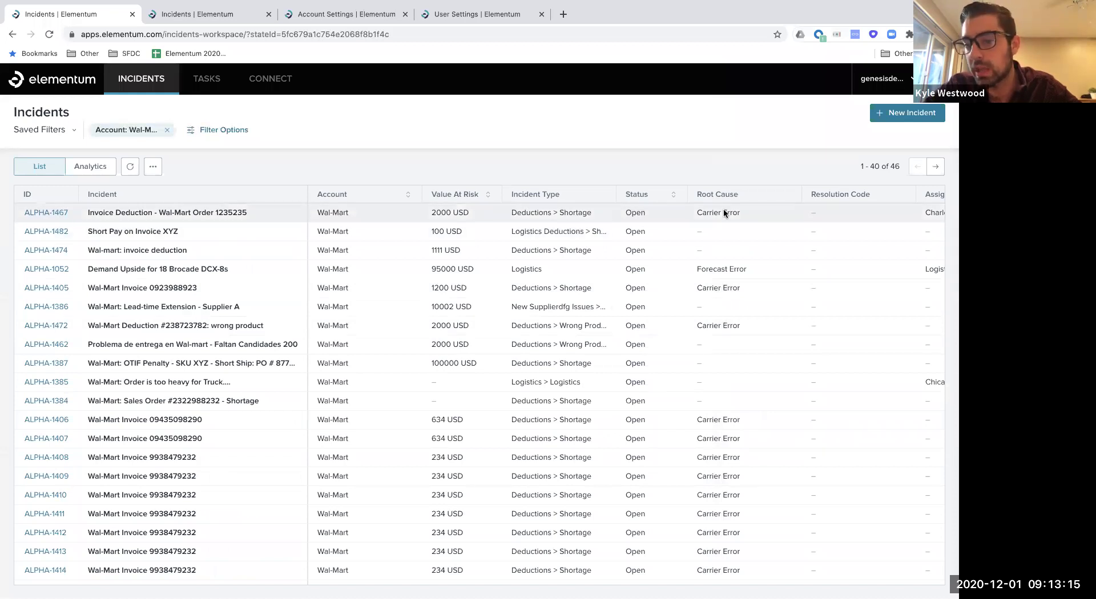
- Look through the other filter criteria and remove the account filter from the incident list
left_click(222, 127)
scroll(868, 206, "down", 5)
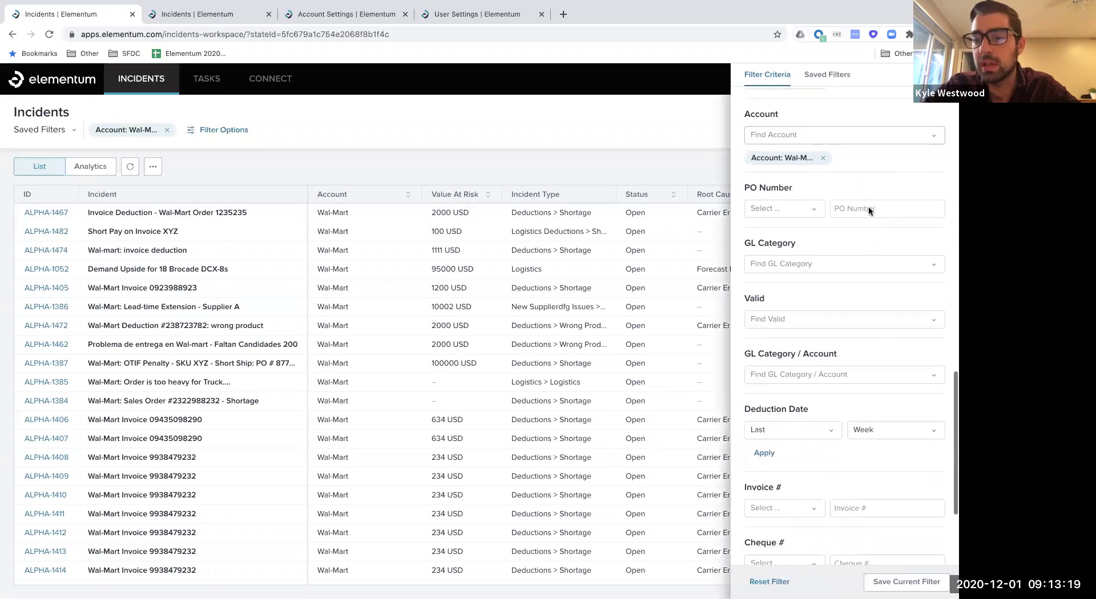
left_click(536, 145)
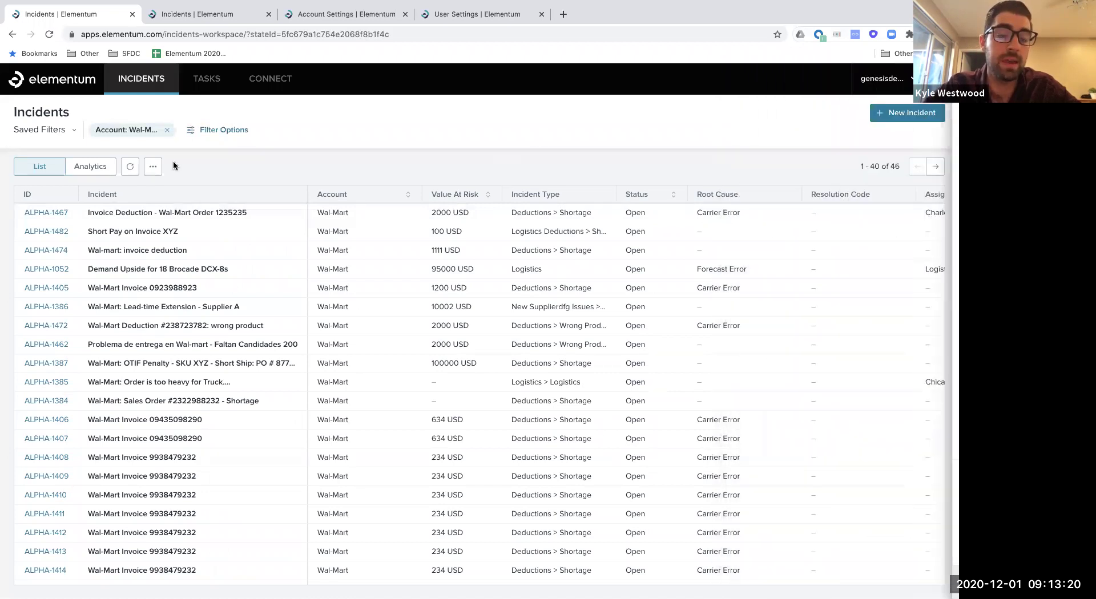
left_click(167, 130)
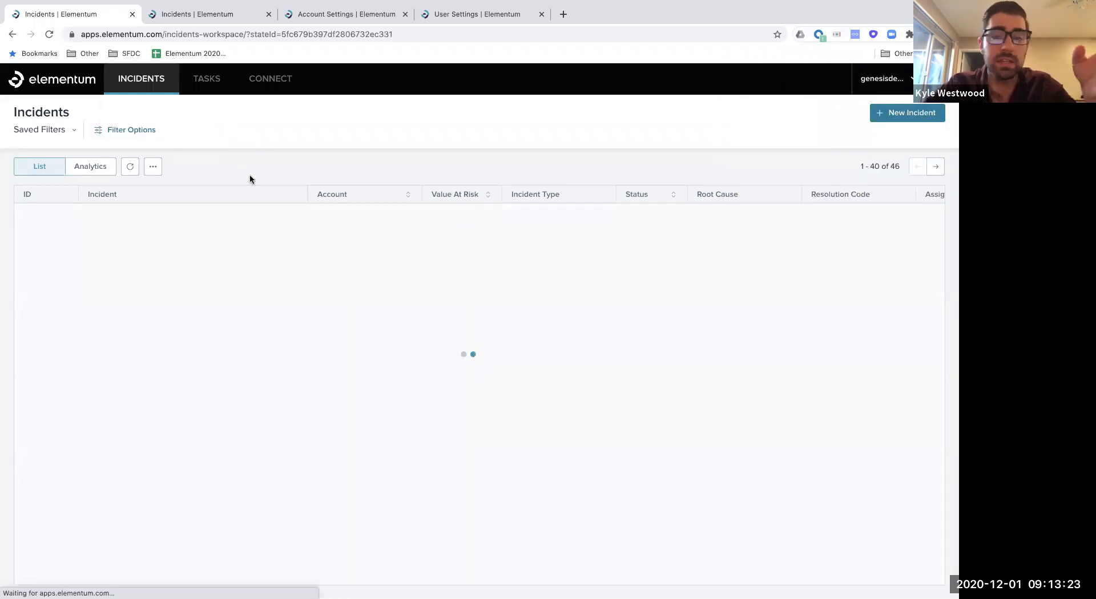
- Look across the incident list's remaining columns, from resolution code through severity and dates to assignee
scroll(463, 251, "right", 10)
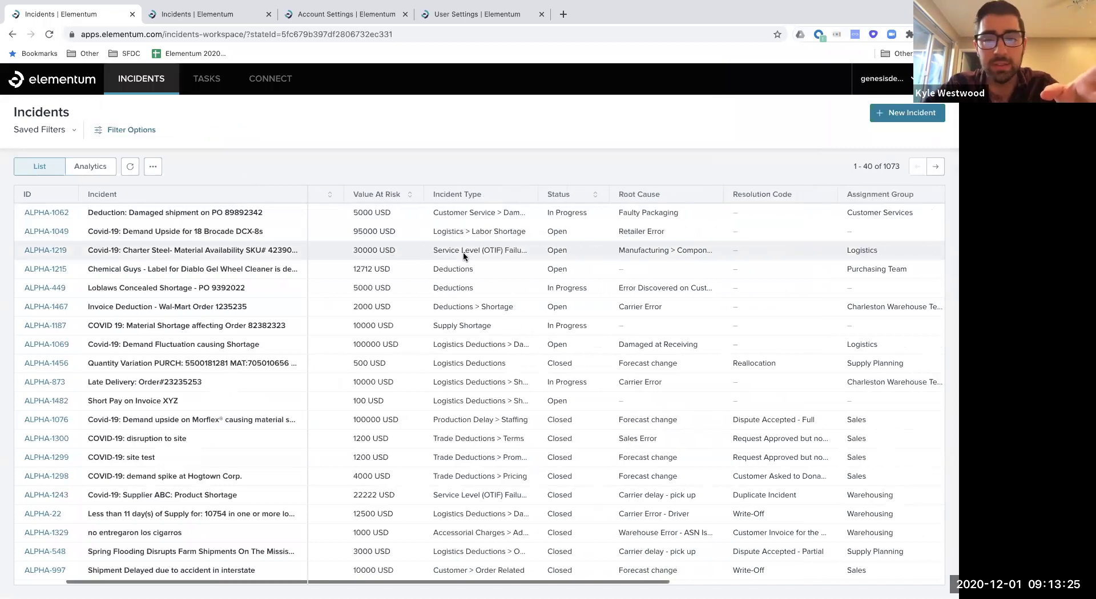
scroll(686, 218, "right", 3)
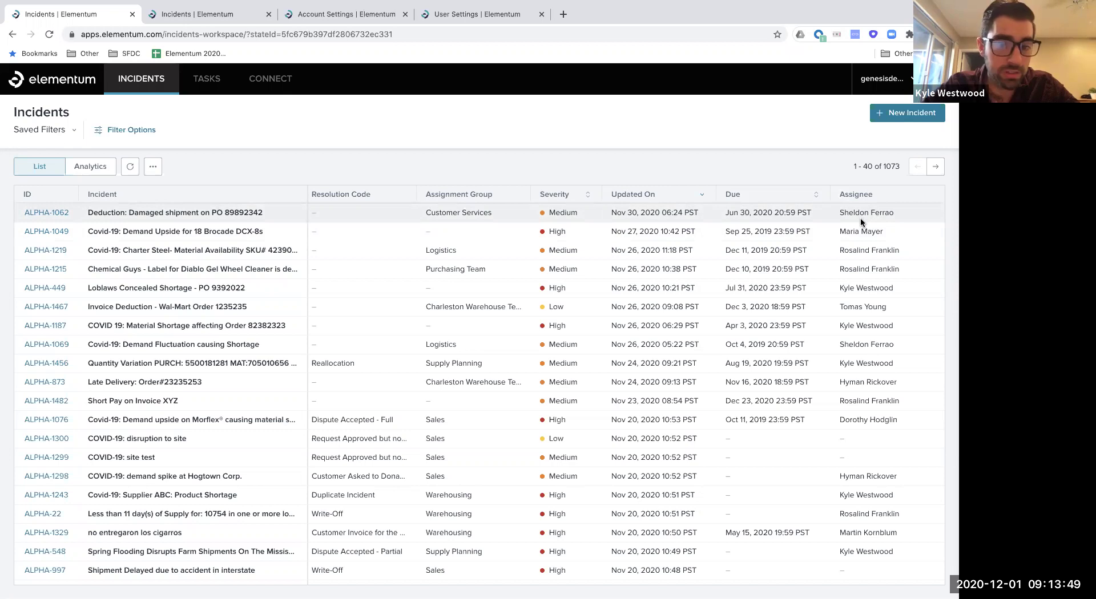
scroll(646, 261, "left", 10)
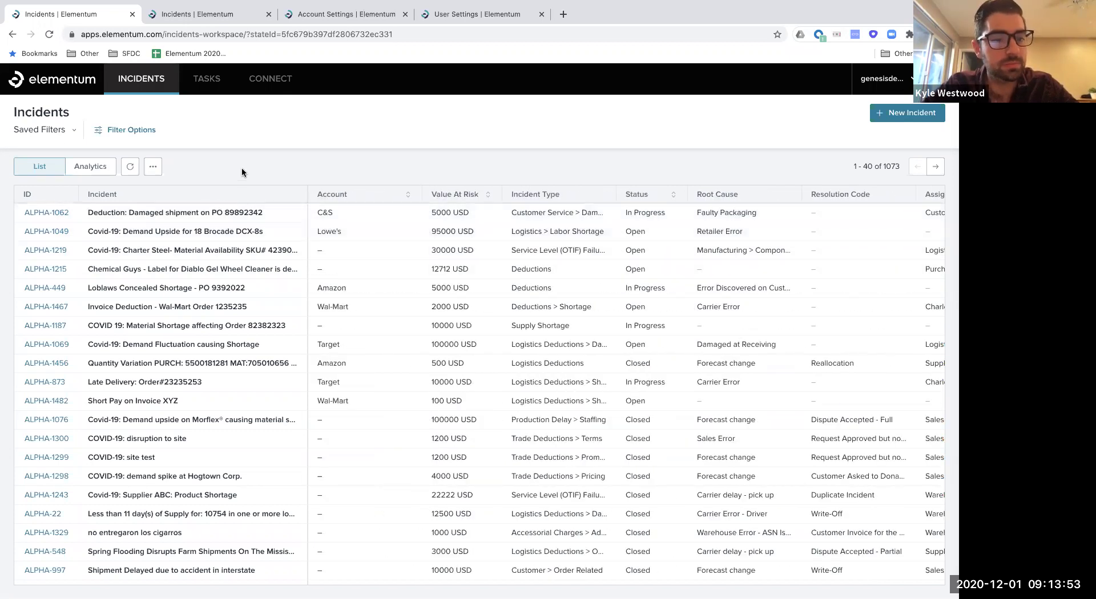
- View the late delivery incident ALPHA-873 and highlight the number in its incident ID
left_click(172, 18)
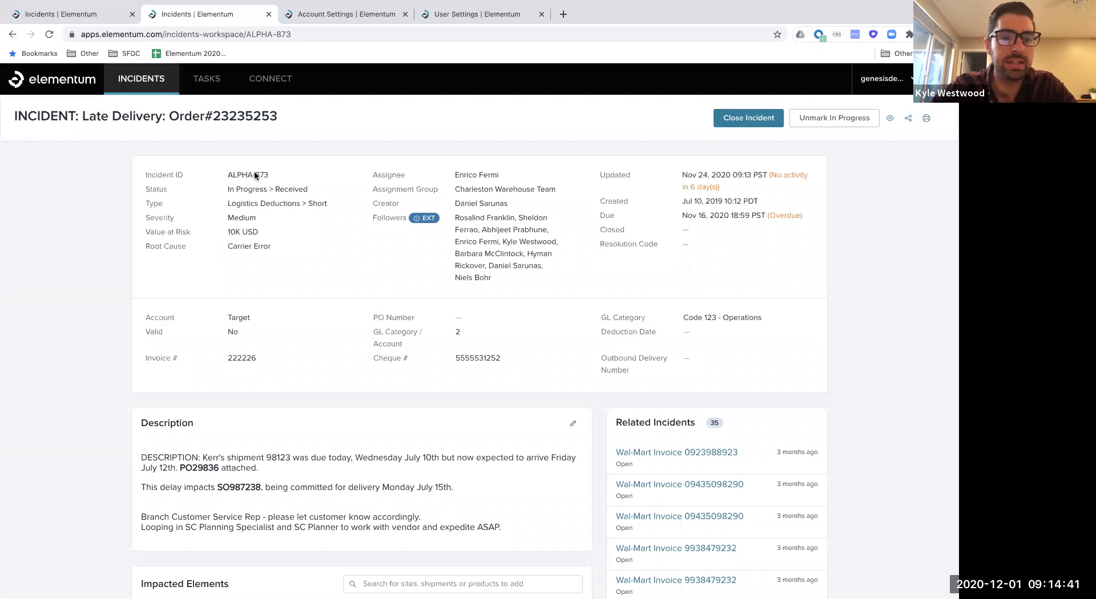
left_click_drag(255, 171, 265, 172)
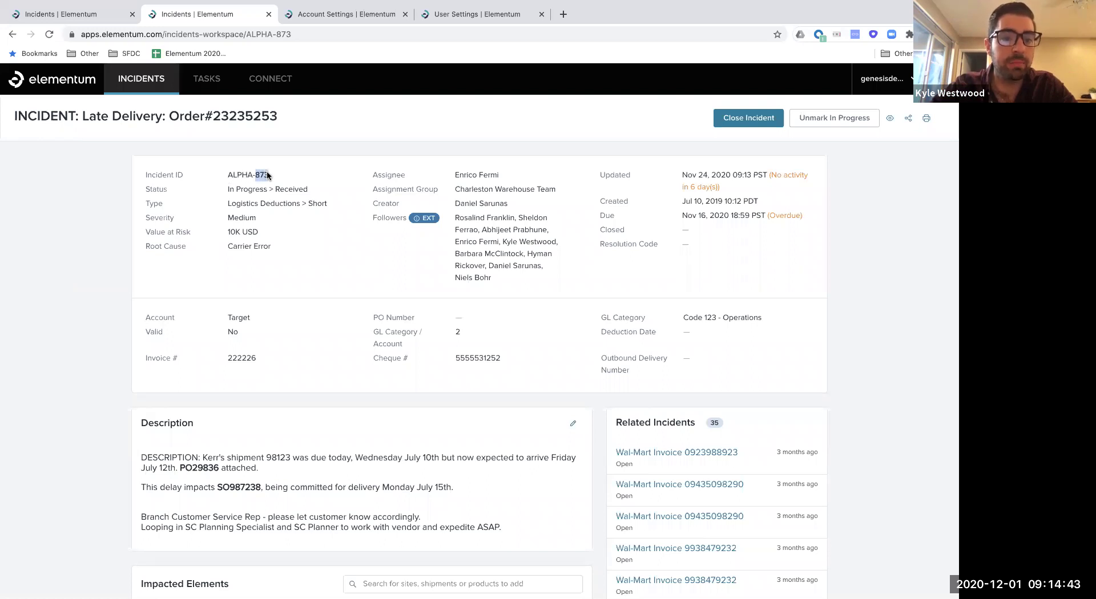
left_click(253, 178)
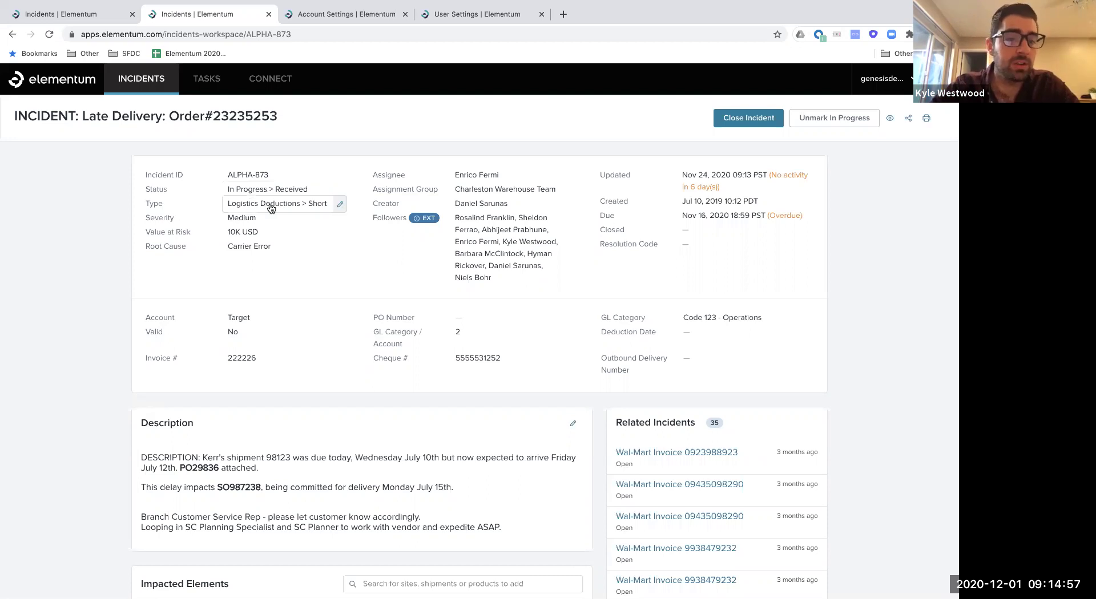
- Look through the incident type subcategories and set the type of incident ALPHA-873 to Logistics Deductions
left_click(253, 205)
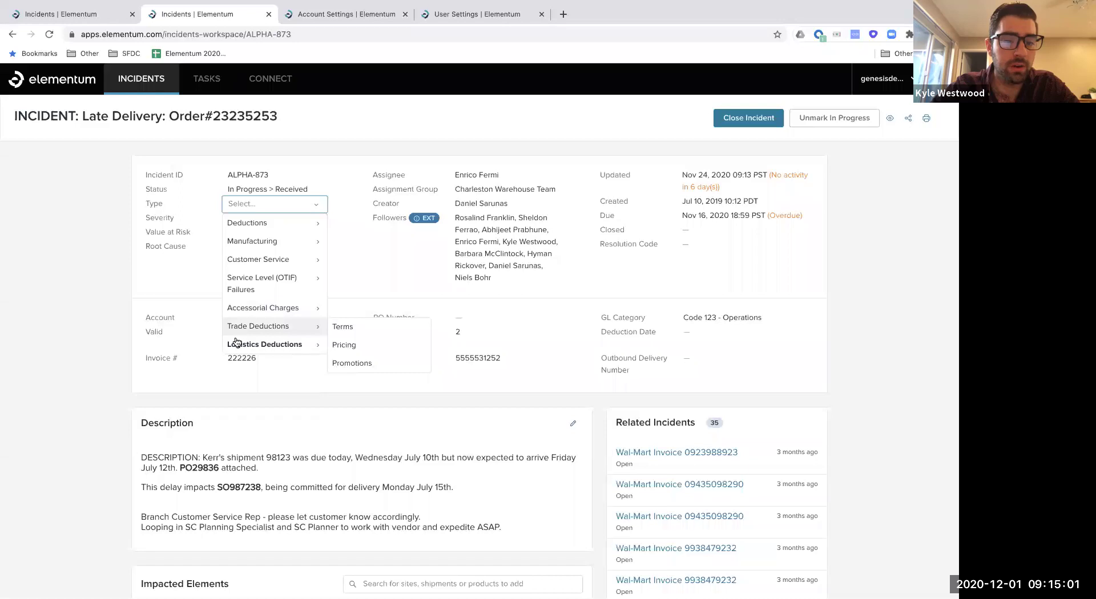
mouse_move(236, 343)
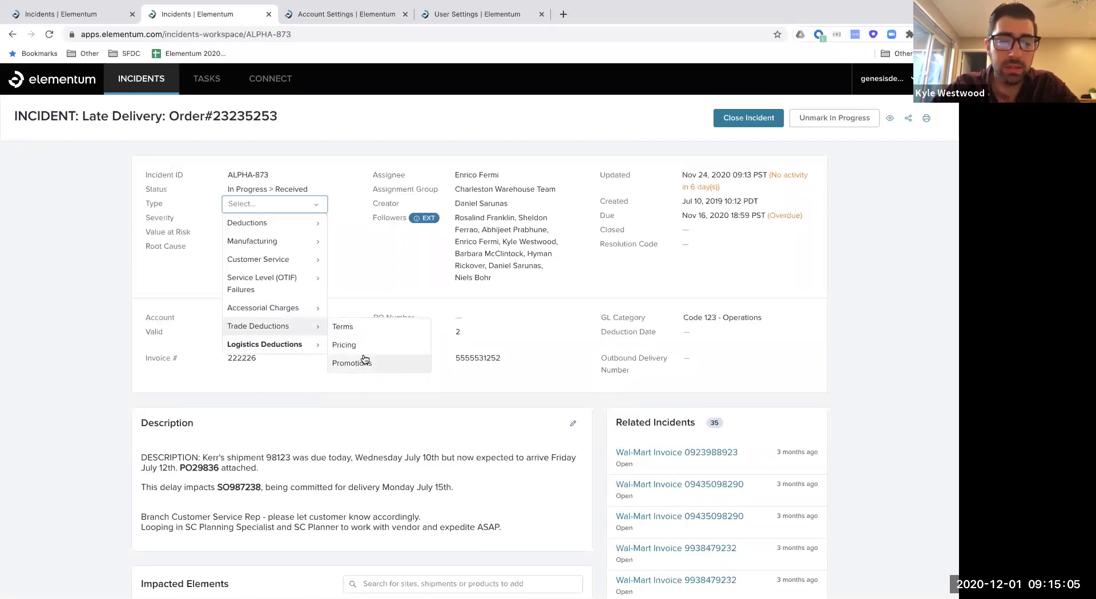
mouse_move(285, 309)
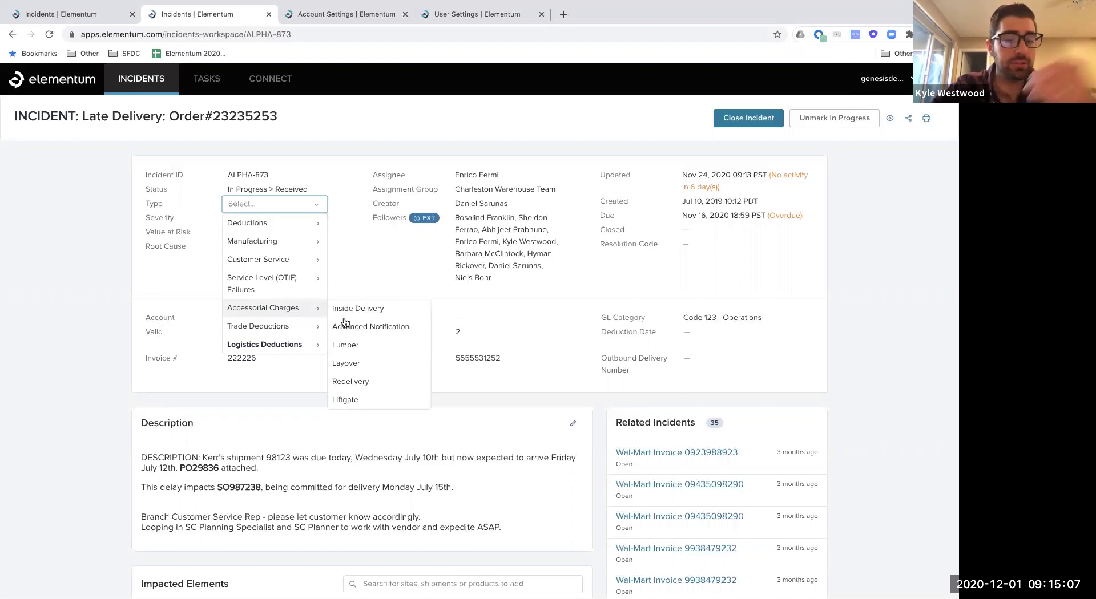
left_click(87, 279)
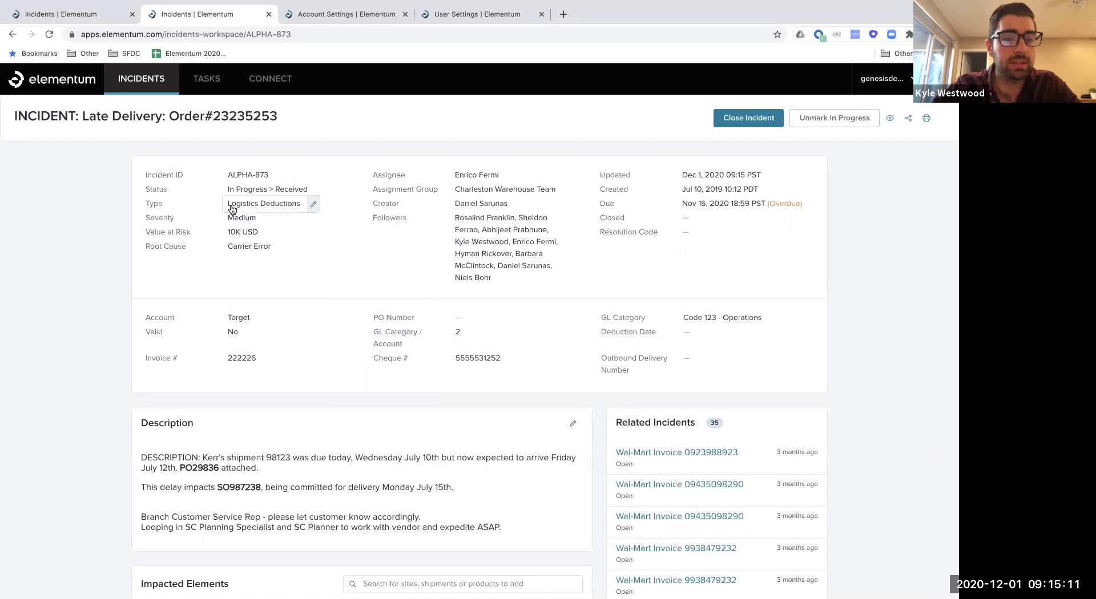
- Look through the available root cause options for the incident without choosing a different one
left_click(252, 248)
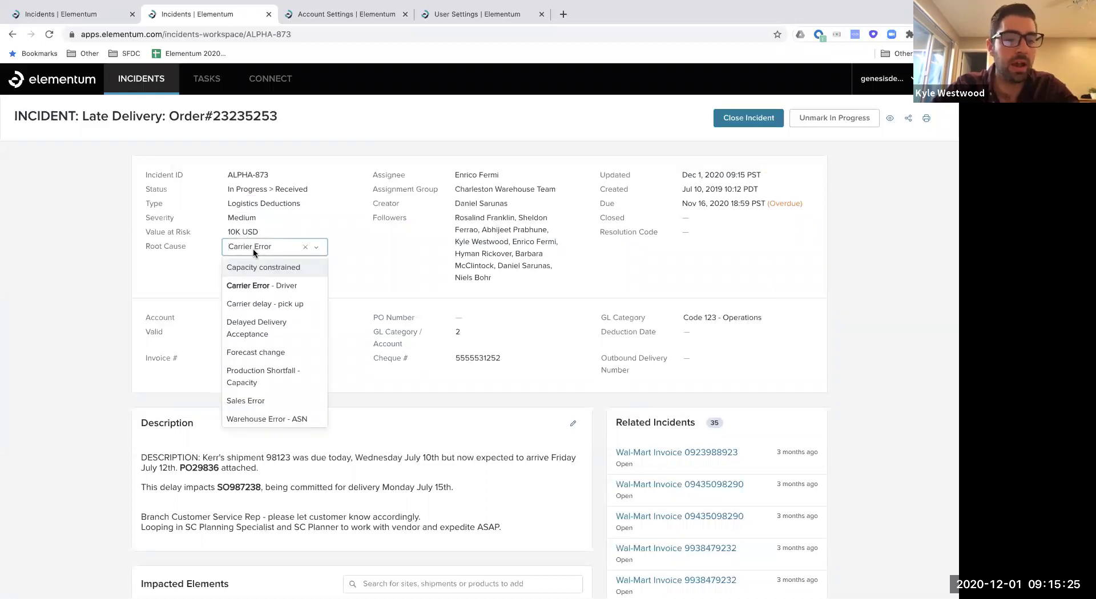
scroll(258, 307, "down", 1)
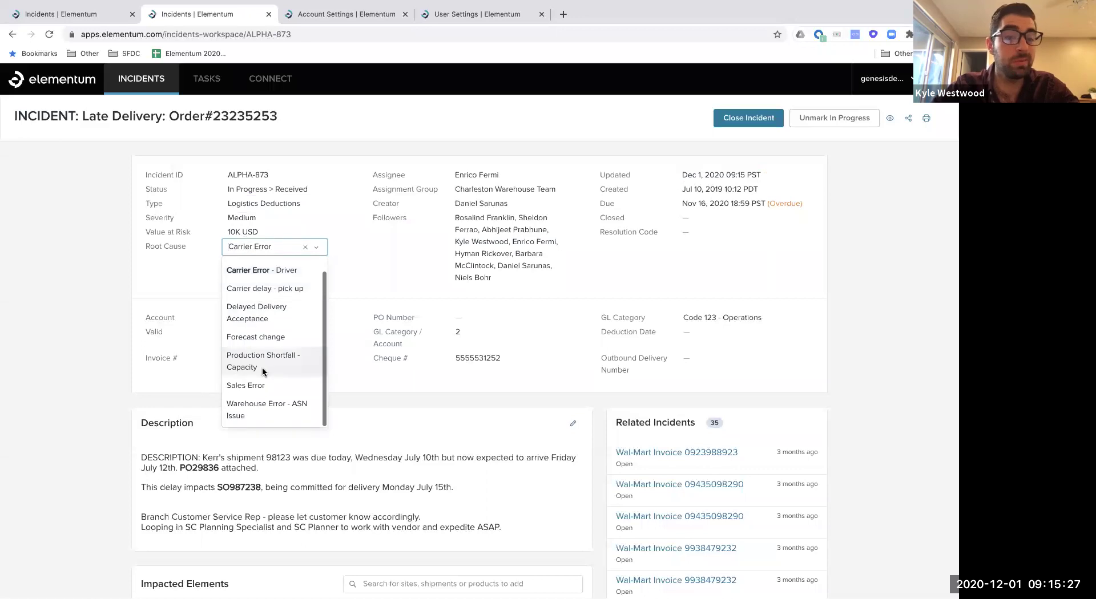
left_click(193, 281)
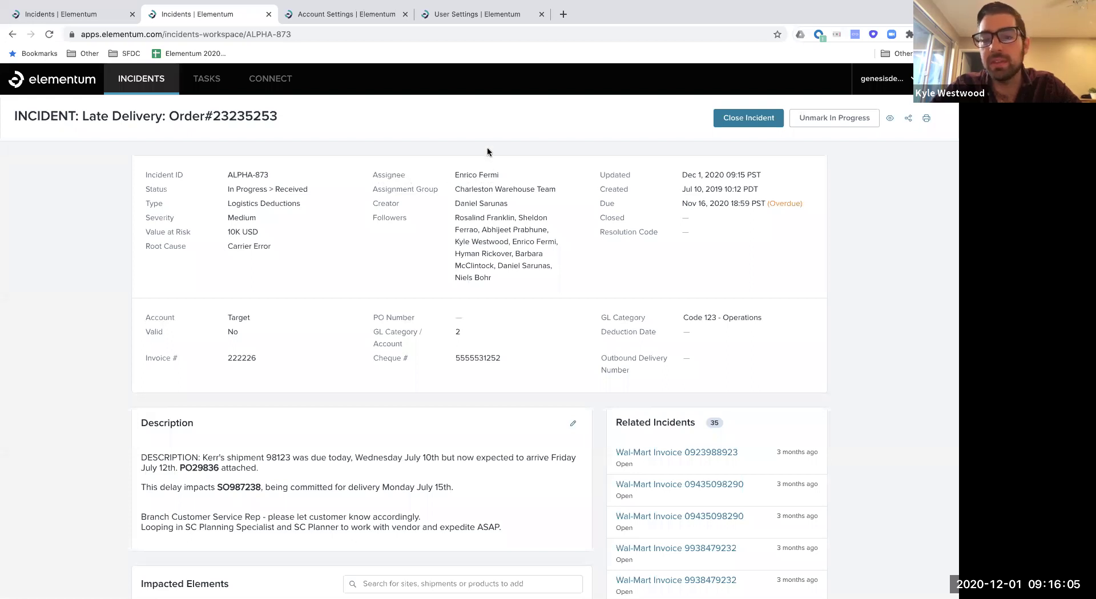
- Reassign the incident to another user, found by first name, and save the new assignee
left_click(465, 178)
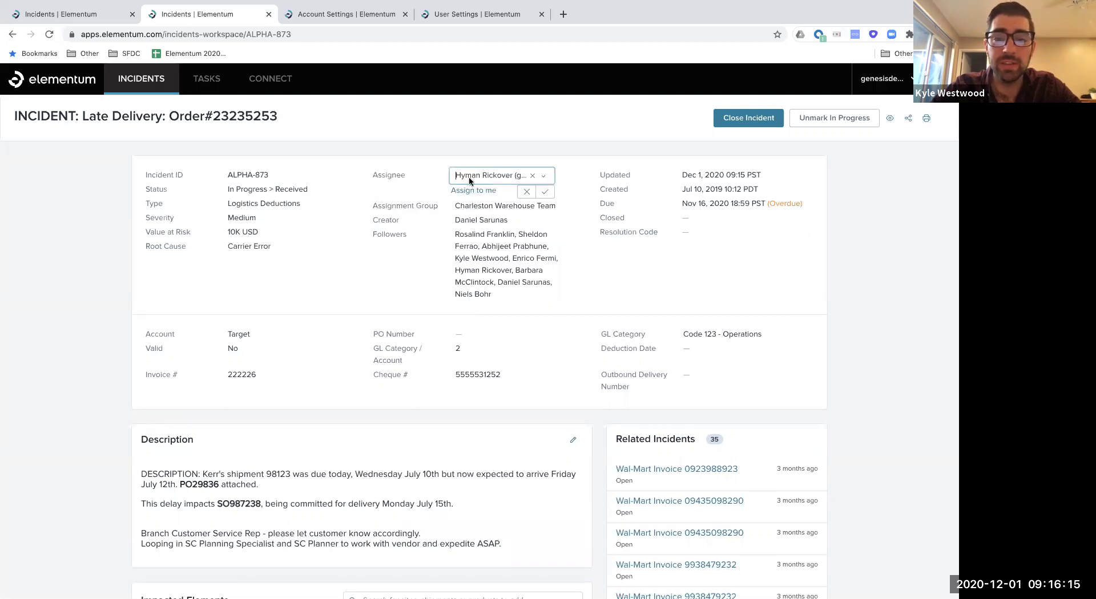
left_click(479, 174)
type("enrico")
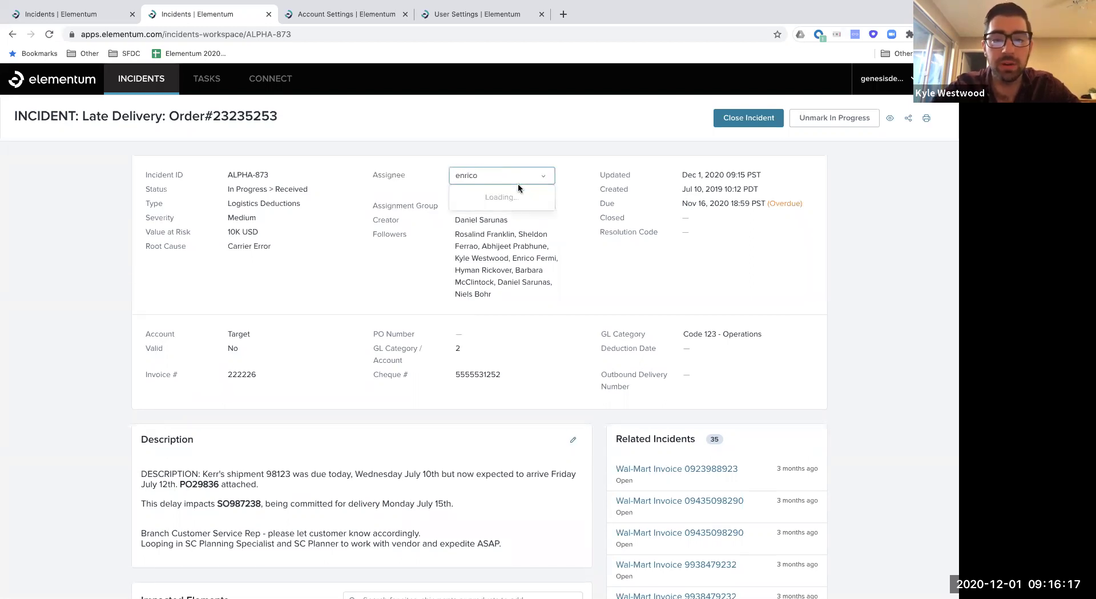
left_click(501, 203)
left_click(546, 194)
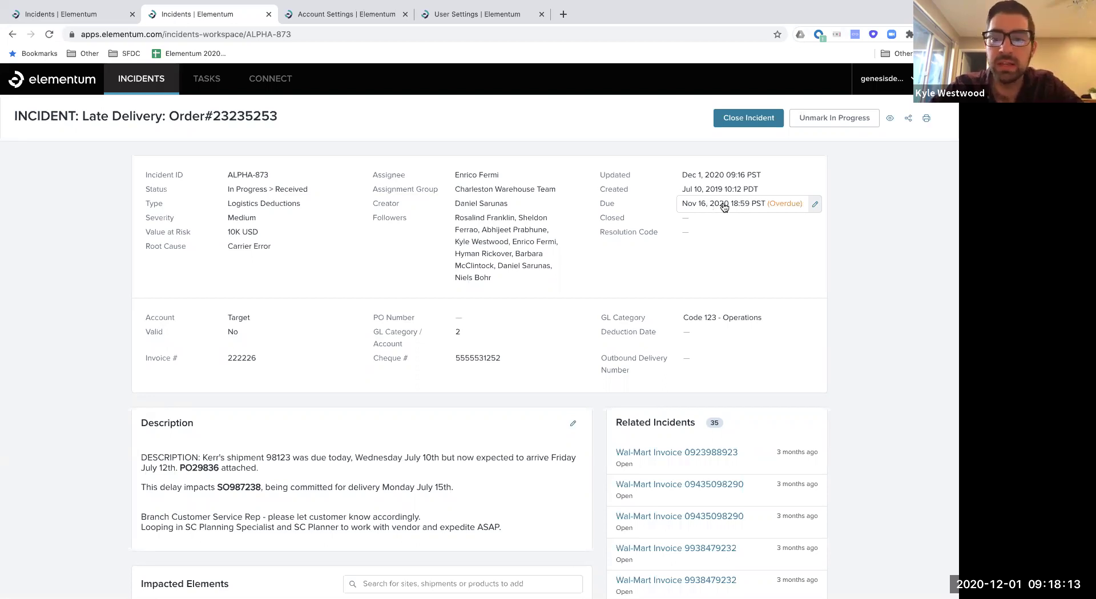
- View the full list of incidents related to ALPHA-873 and return to the incident's page
scroll(540, 276, "down", 3)
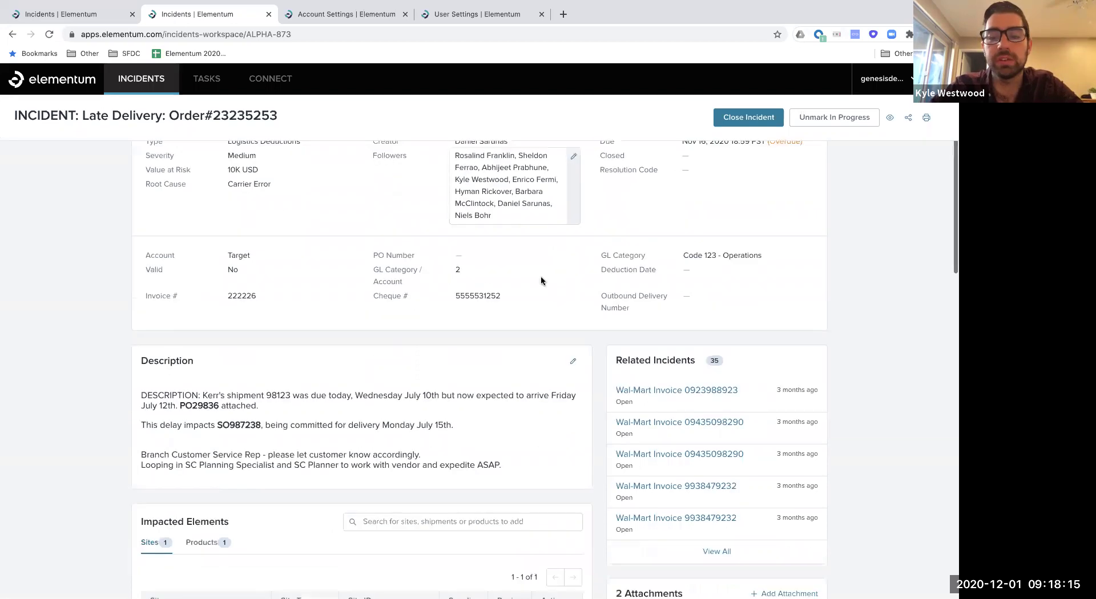
scroll(540, 276, "down", 3)
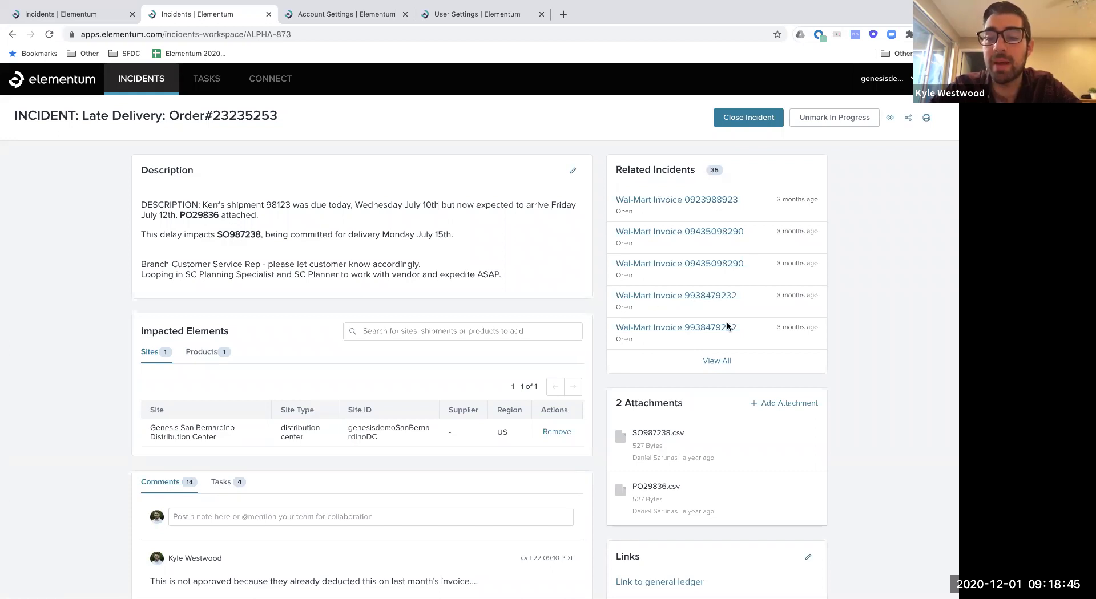
right_click(717, 361)
left_click(712, 364)
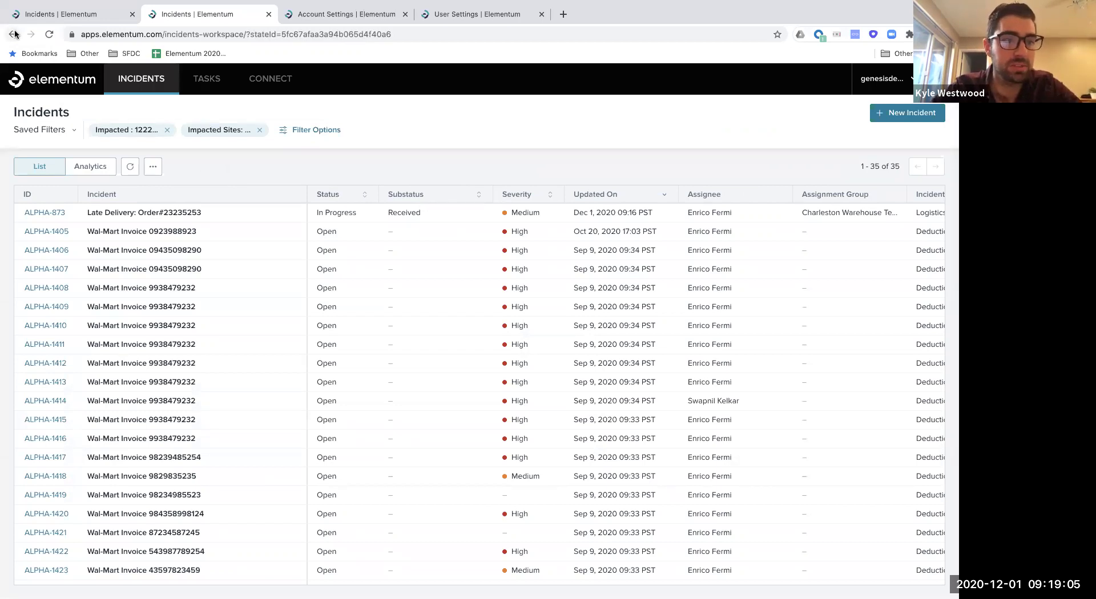
left_click(207, 79)
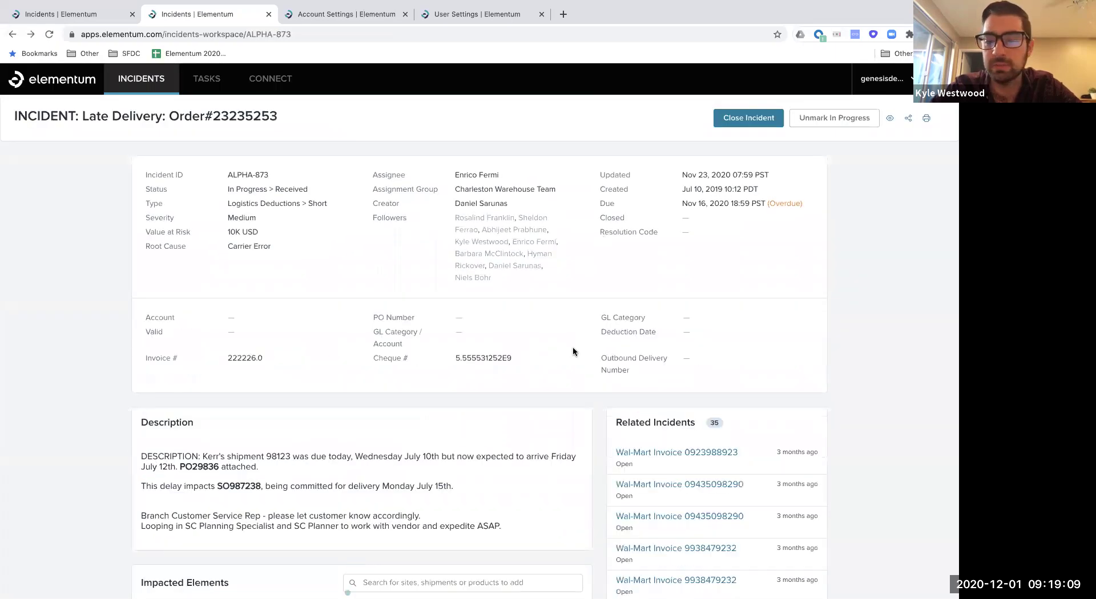
- Read through the comment thread of incident ALPHA-873 and show its list of tasks
scroll(573, 351, "down", 1)
scroll(573, 351, "down", 8)
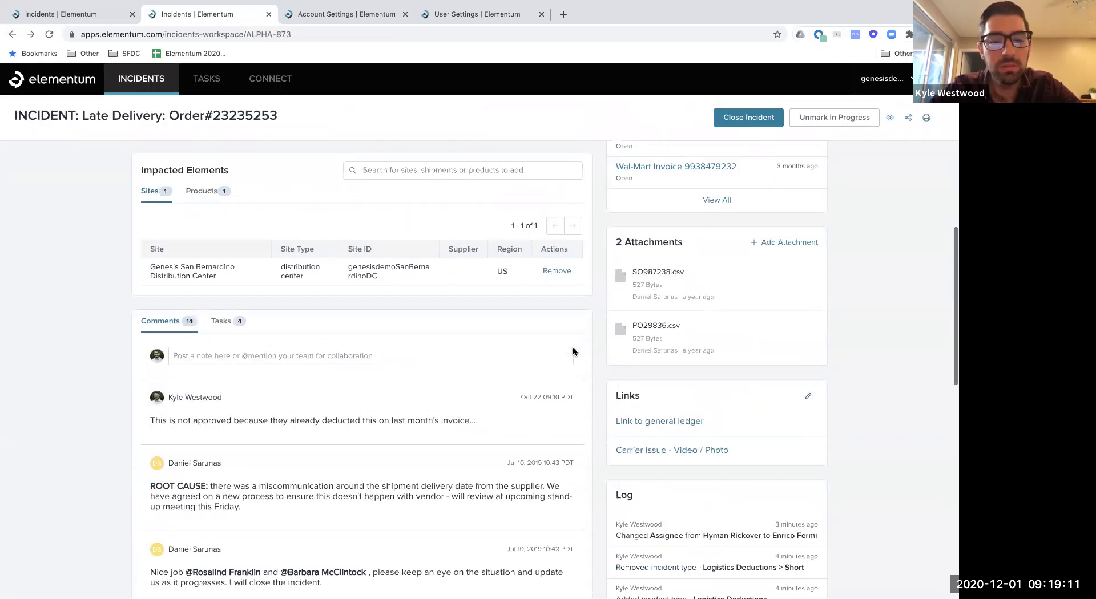
scroll(573, 351, "down", 1)
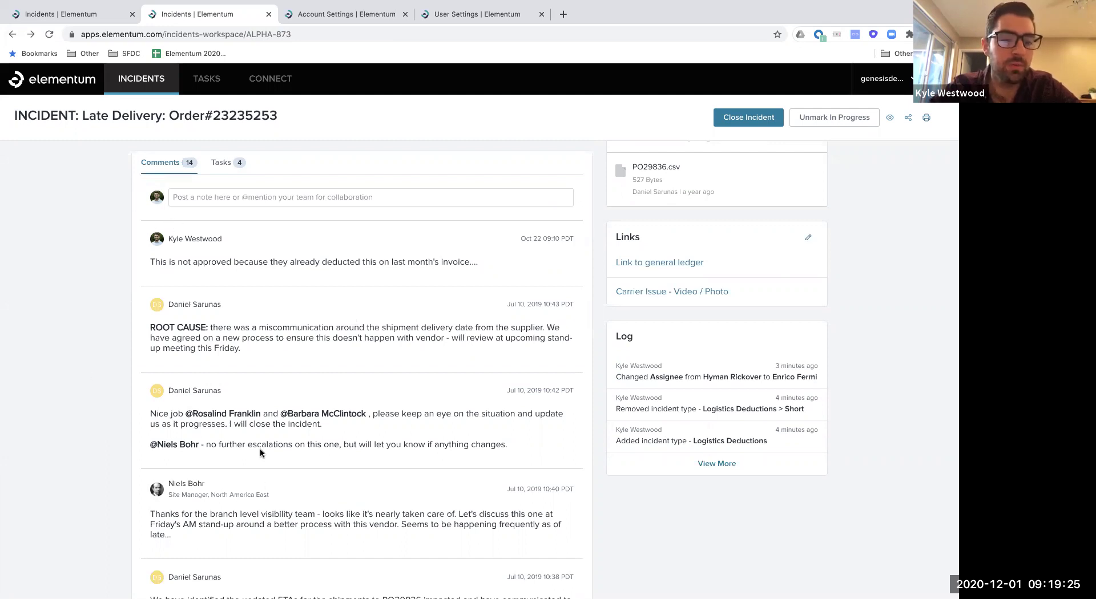
scroll(320, 374, "down", 3)
scroll(319, 374, "down", 10)
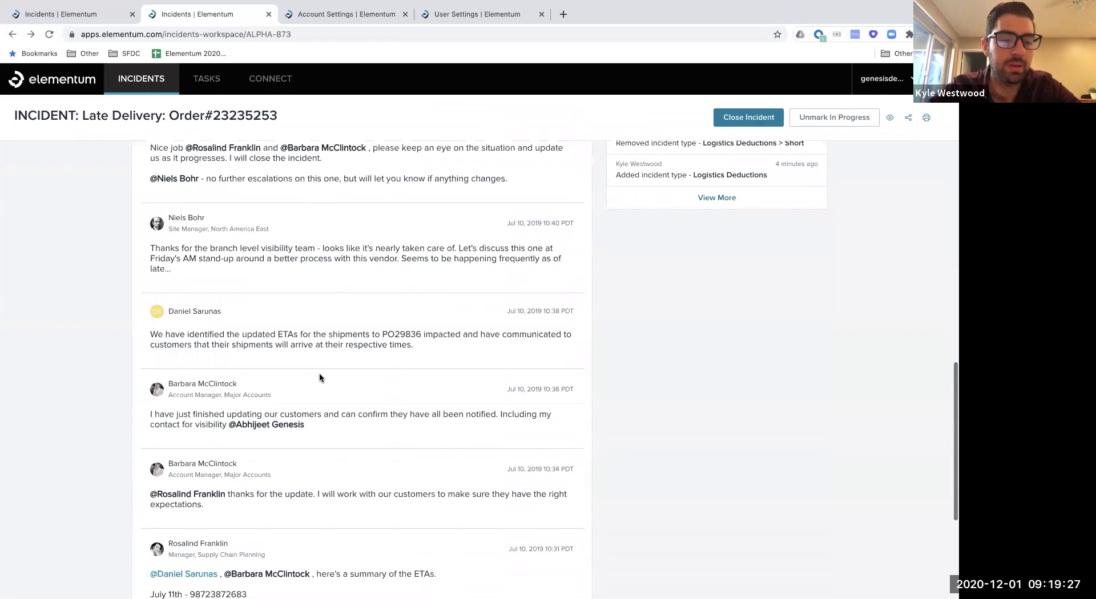
scroll(290, 400, "up", 10)
scroll(289, 396, "up", 2)
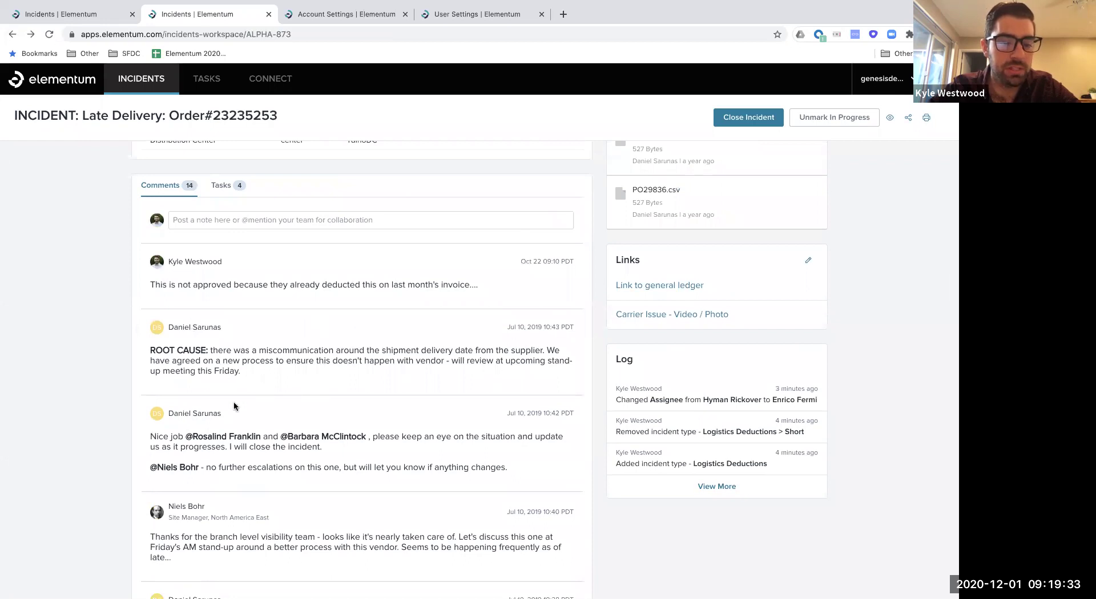
left_click(238, 186)
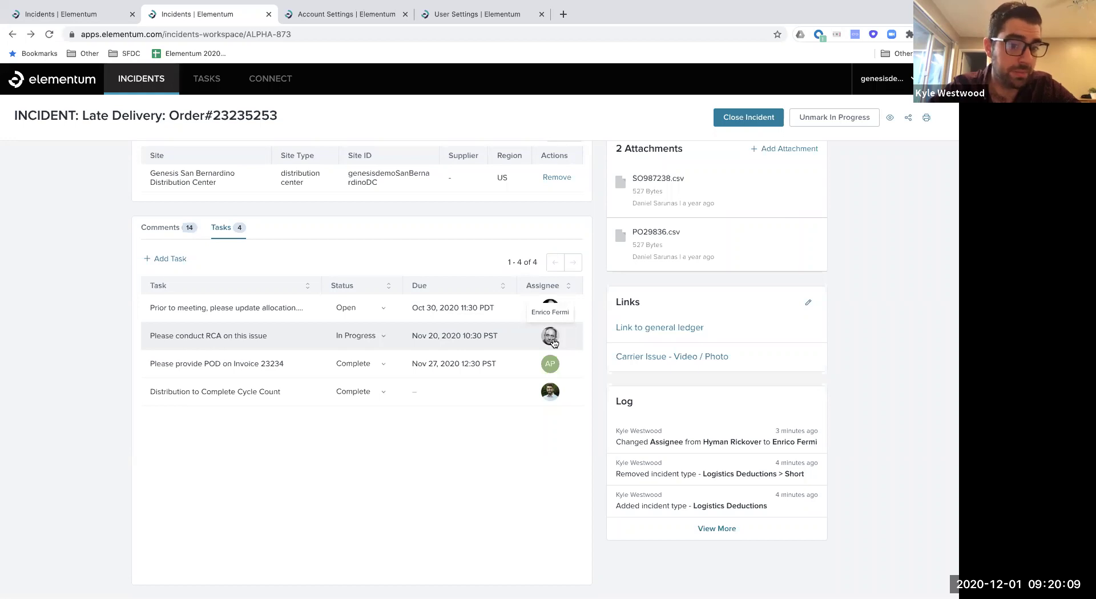
- Set the due date of the "Please provide POD on Invoice 23234" task to Dec 4, 2020 with a 1 Day Before reminder, and return to the task list
left_click(178, 367)
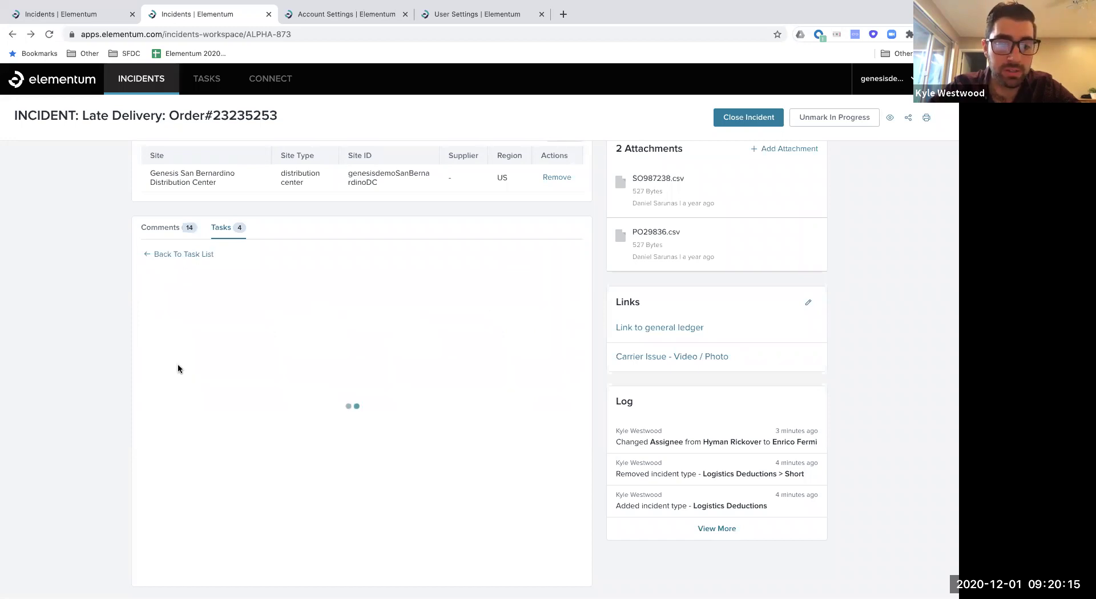
scroll(251, 399, "down", 1)
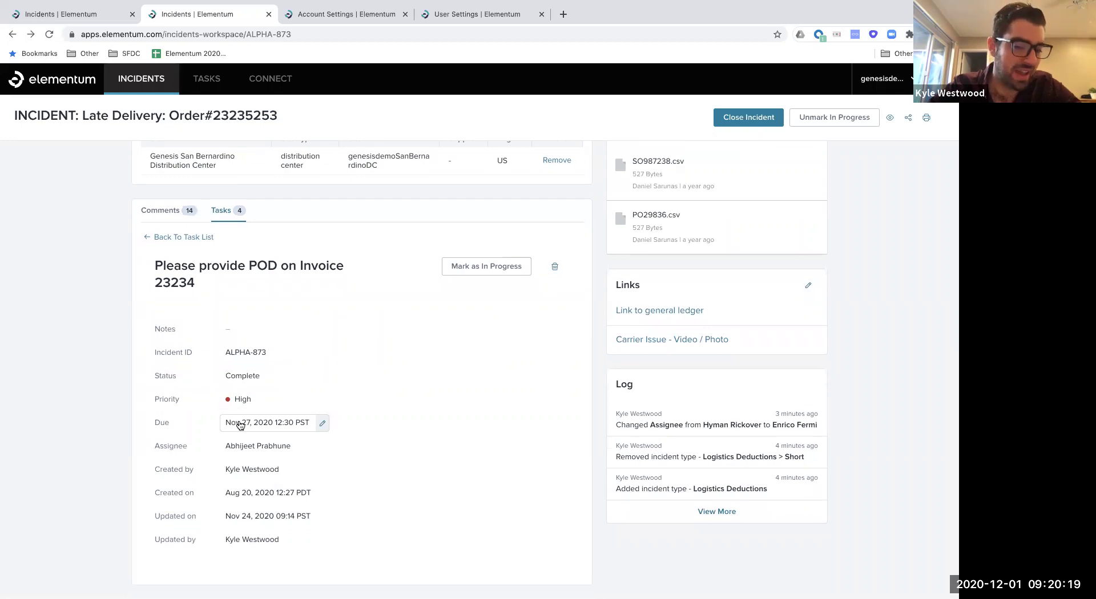
left_click(267, 426)
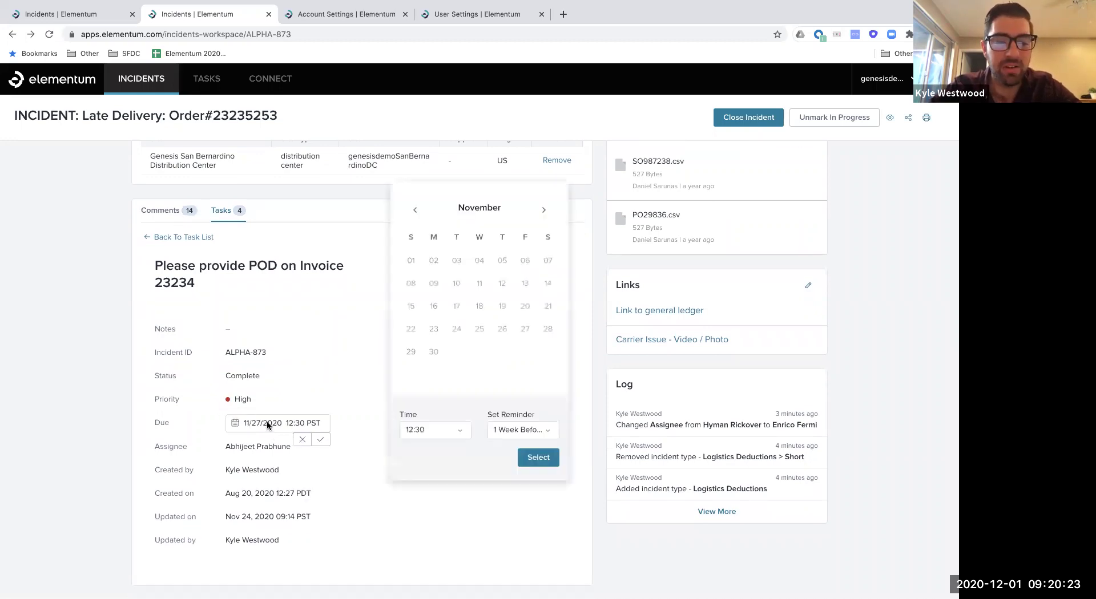
left_click(544, 210)
left_click(525, 260)
left_click(532, 432)
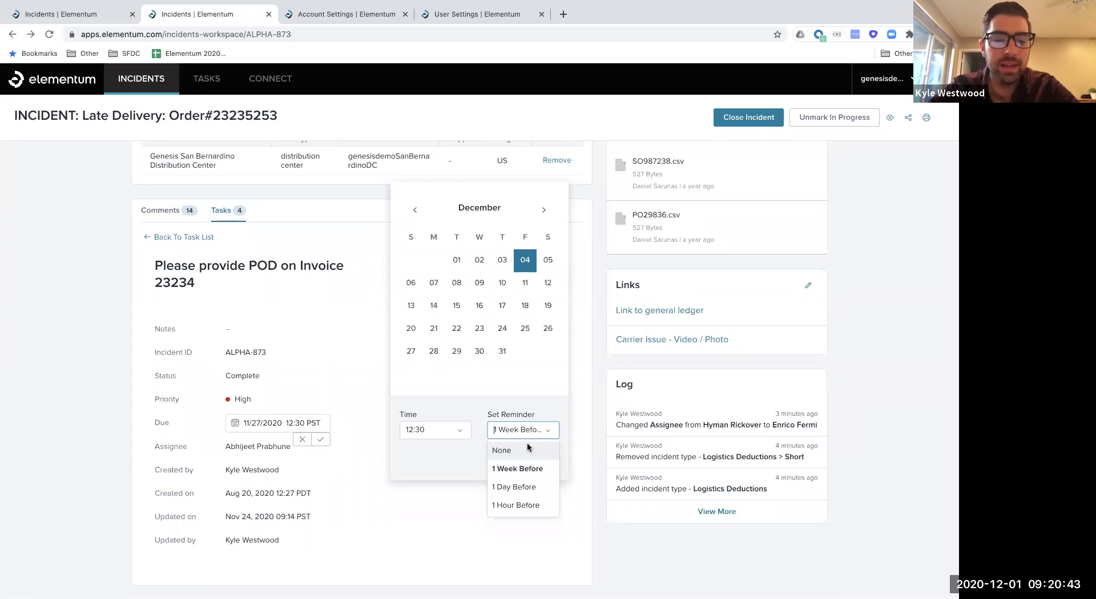
left_click(515, 489)
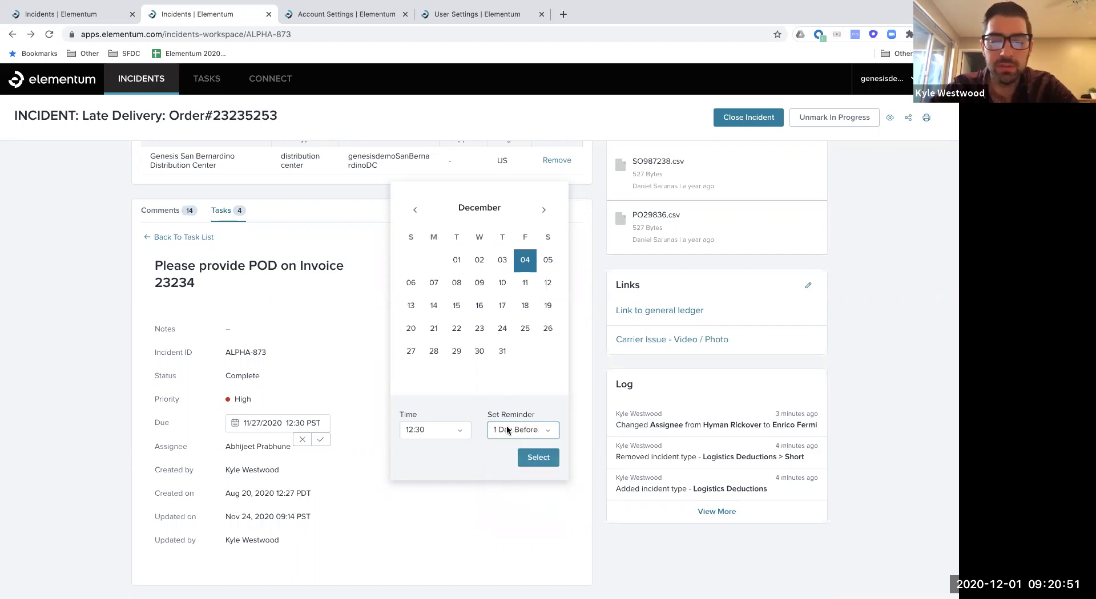
left_click(539, 457)
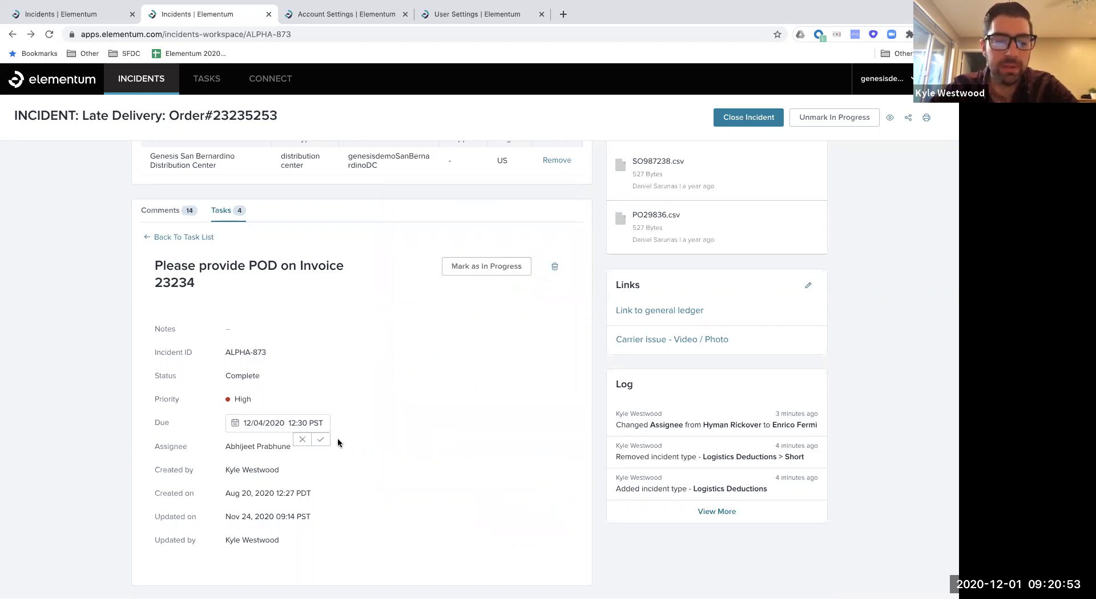
left_click(321, 440)
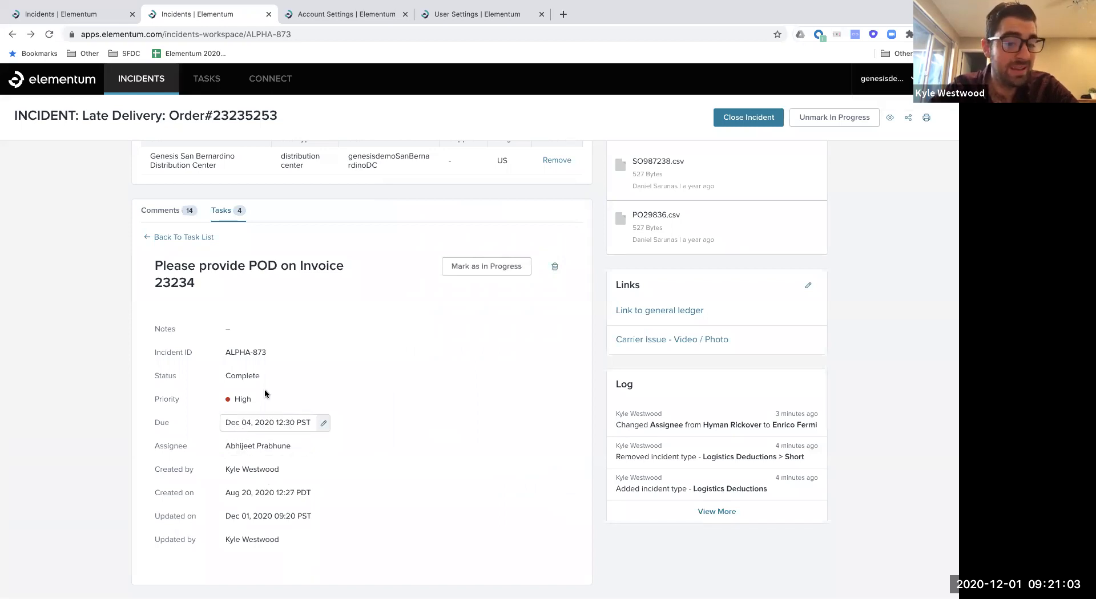
left_click(201, 238)
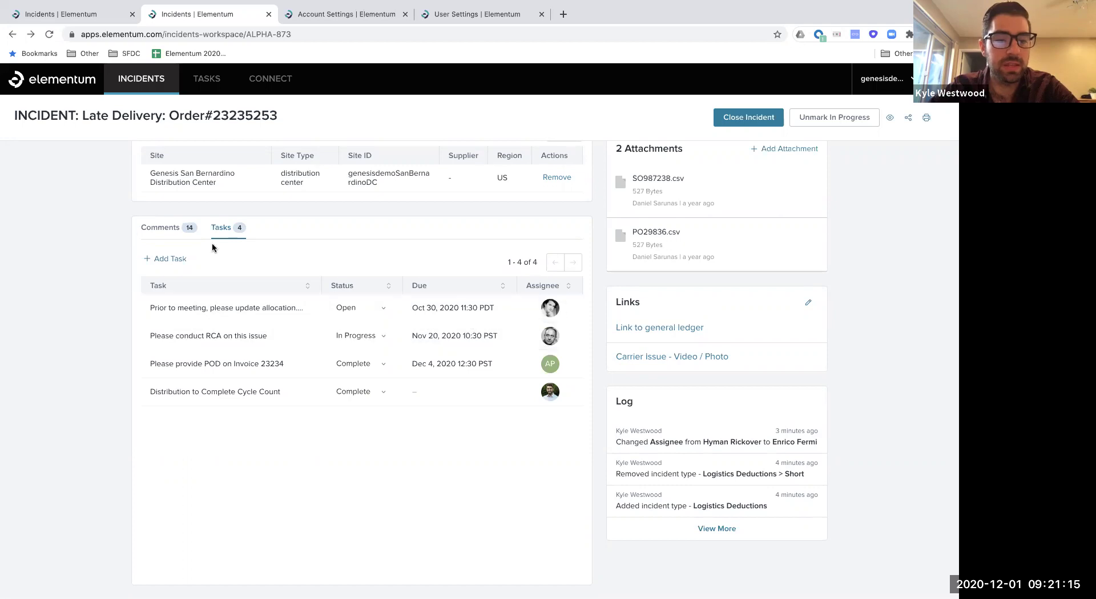
- Show the comments of incident ALPHA-873 together with its attachments and links
left_click(162, 233)
scroll(121, 279, "up", 1)
scroll(120, 280, "down", 1)
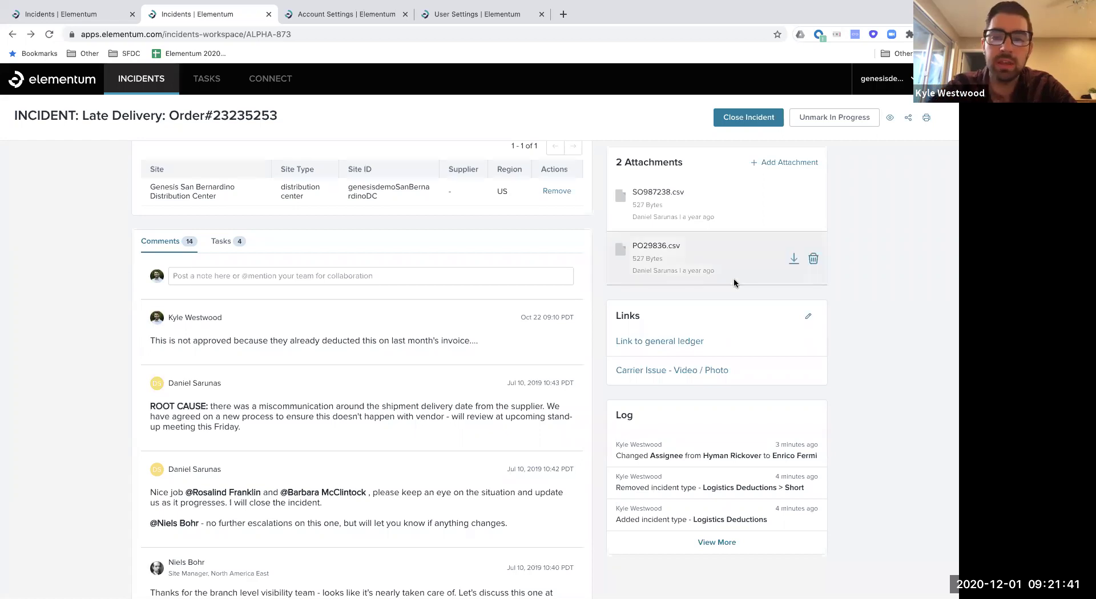
- Set the status of the "Please provide POD on Invoice 23234" task to In Progress from the incident's task list
left_click(235, 245)
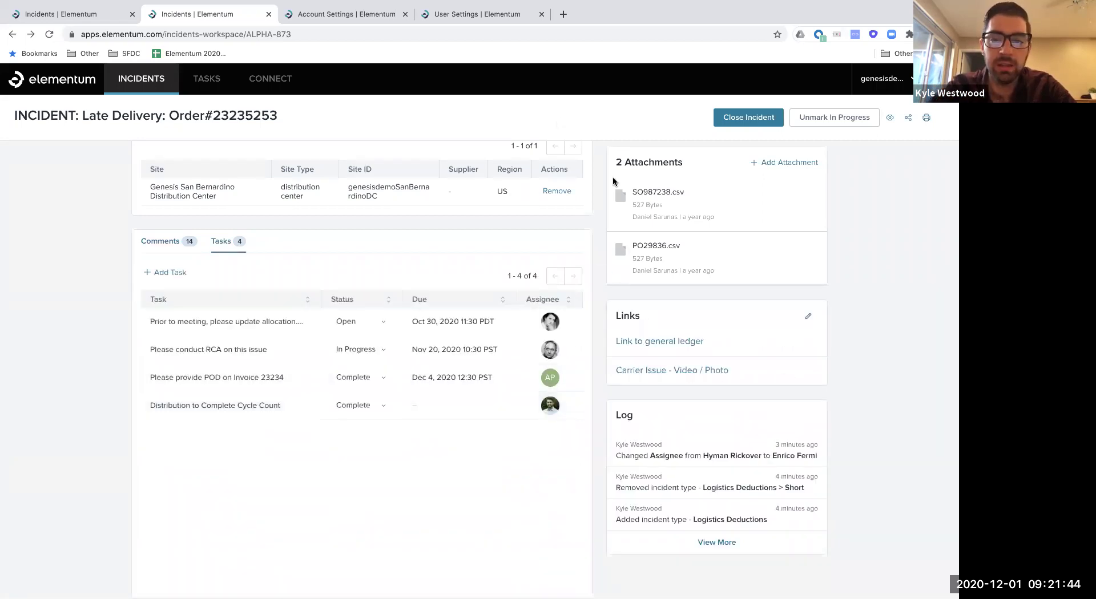
left_click(383, 380)
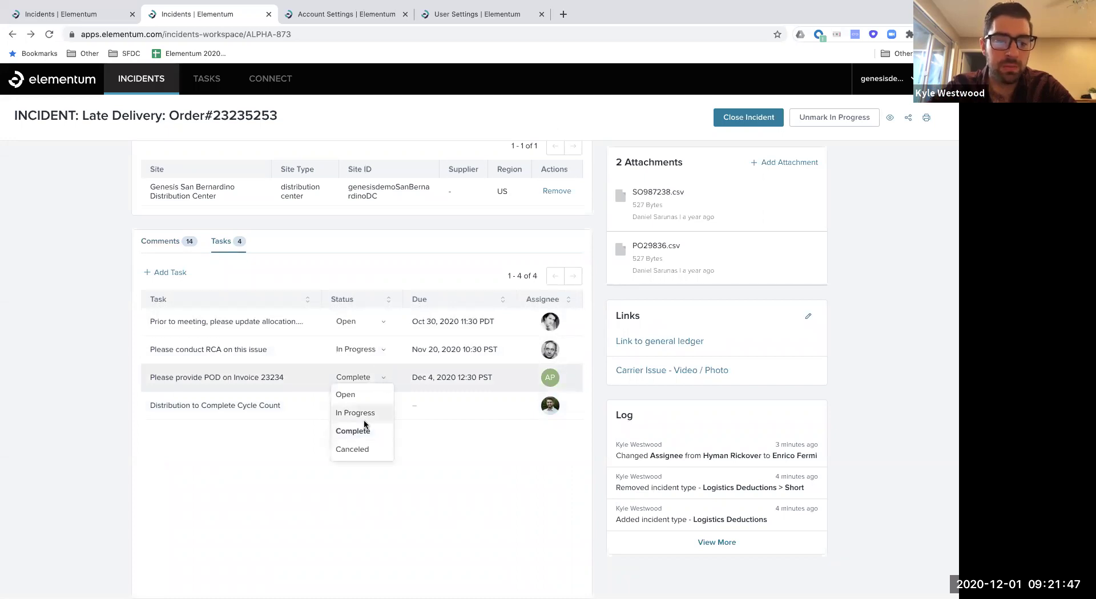
left_click(344, 413)
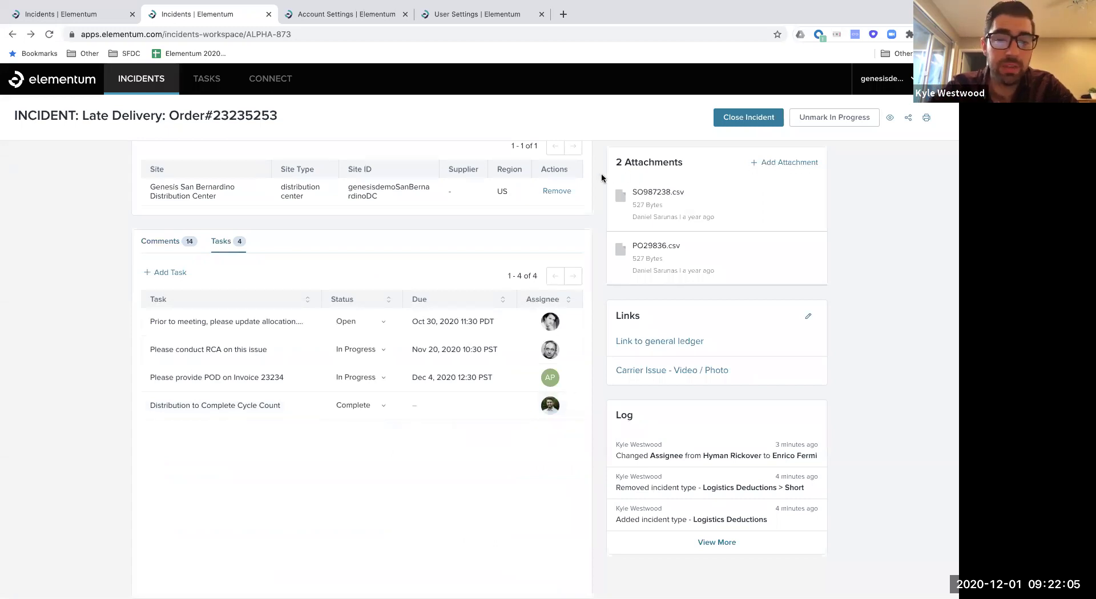
- Set the "Please provide POD on Invoice 23234" task back to Complete
scroll(601, 173, "up", 10)
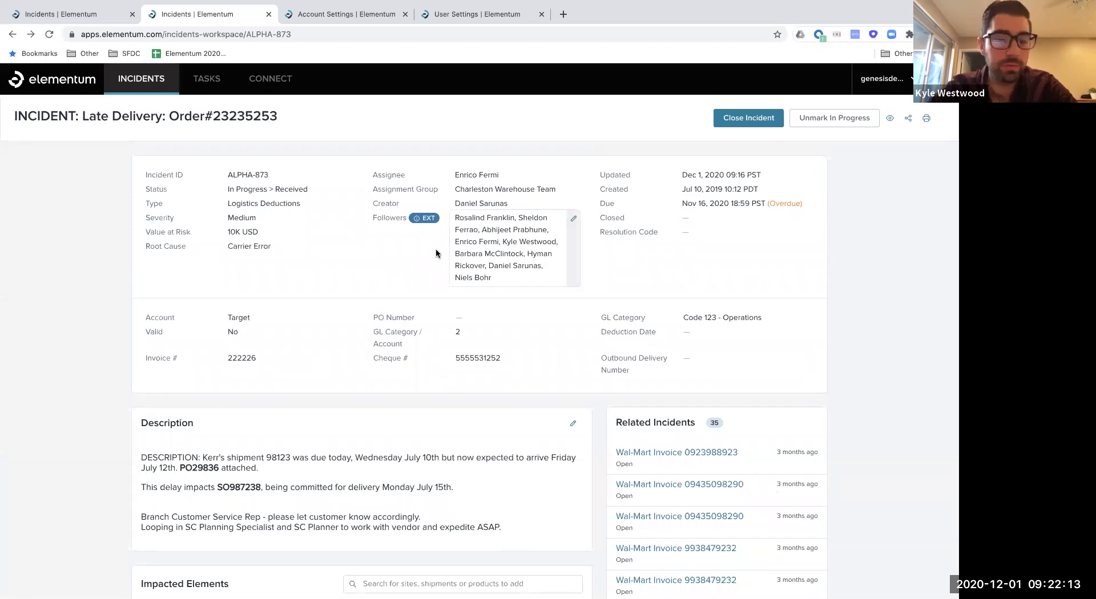
scroll(412, 251, "down", 1)
scroll(412, 254, "down", 9)
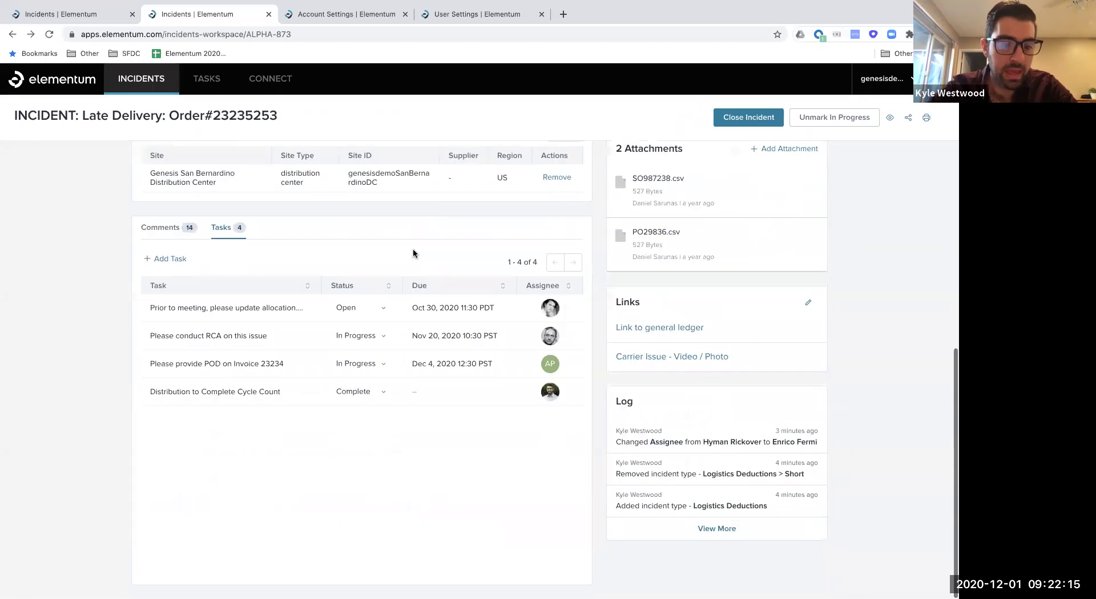
left_click(395, 362)
left_click(370, 422)
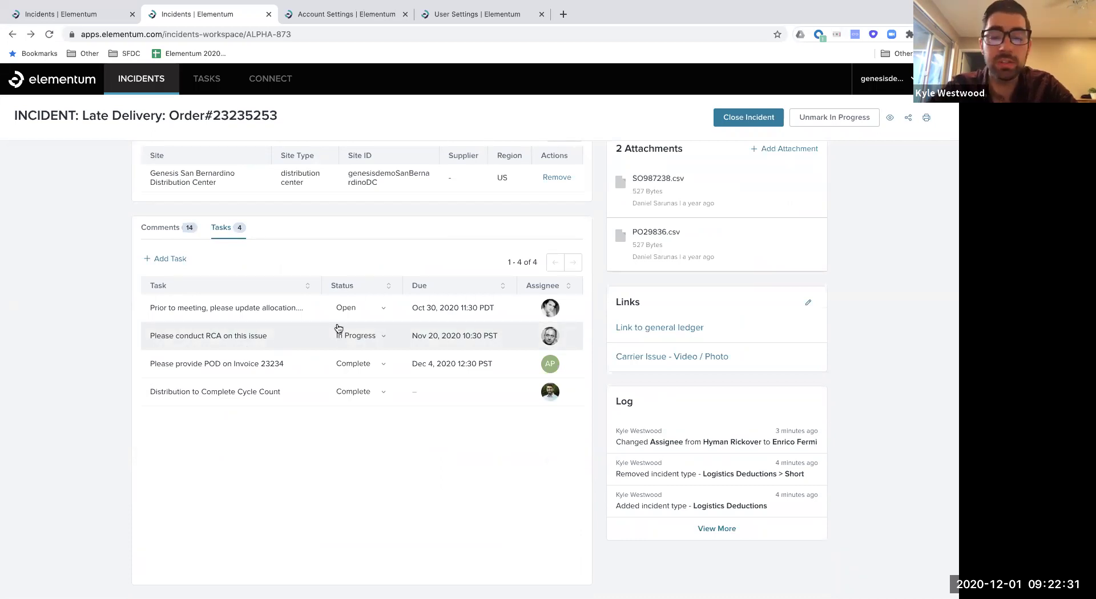
- Open the Tasks page in a new browser tab and look through its filter criteria without applying any
left_click(183, 237)
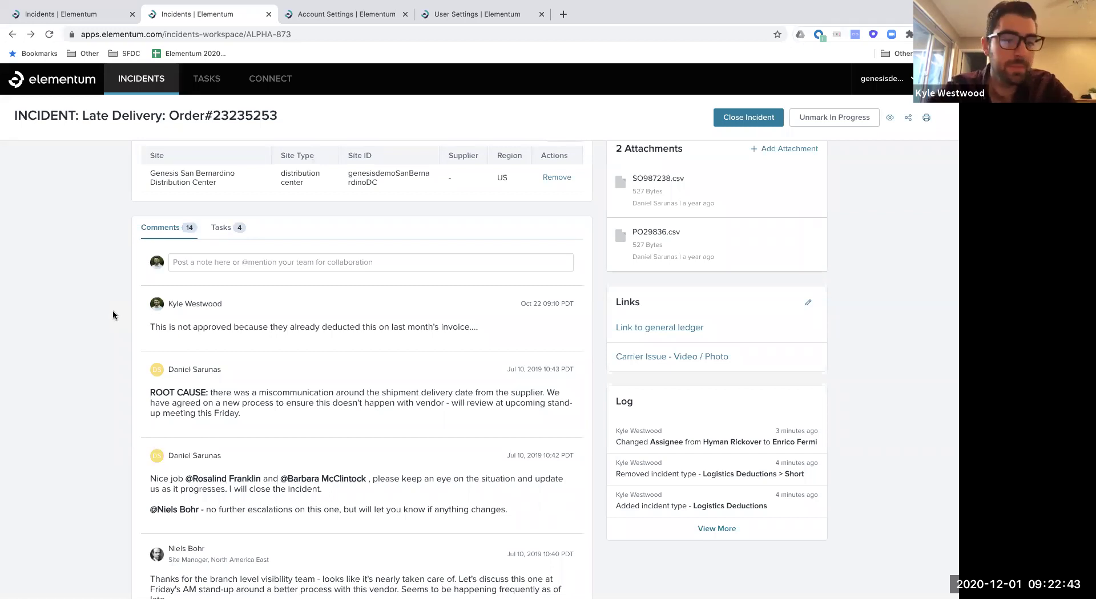
scroll(112, 310, "up", 10)
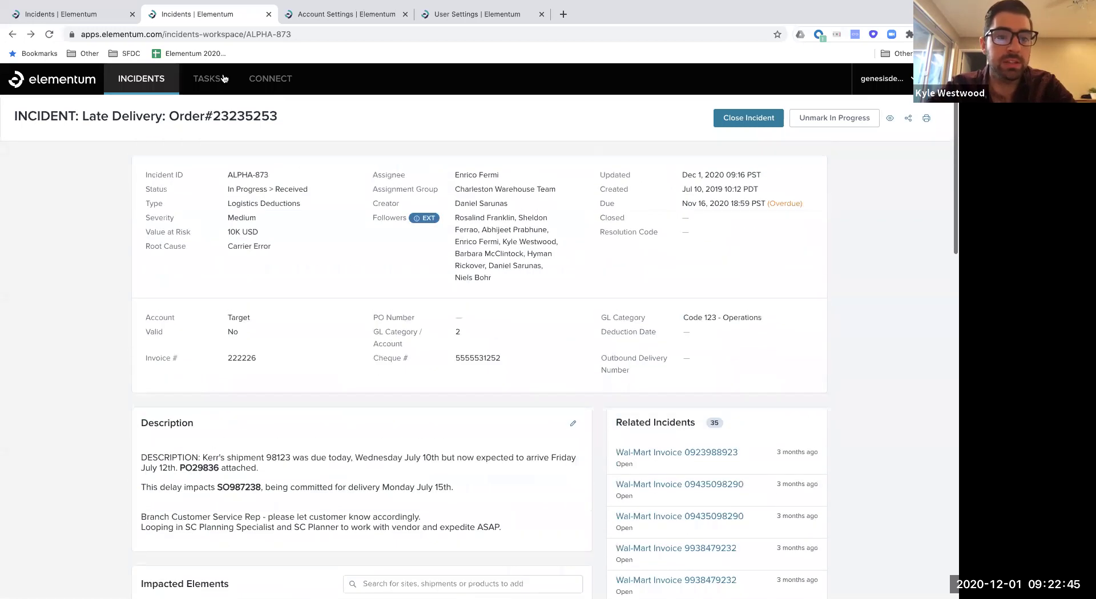
right_click(213, 78)
left_click(192, 116)
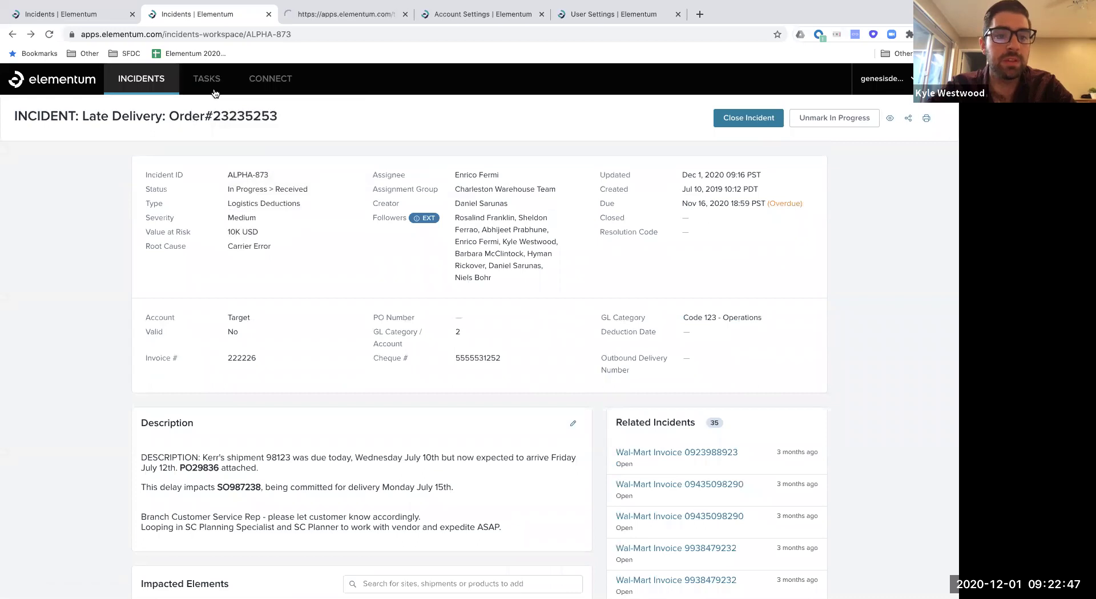
left_click(311, 12)
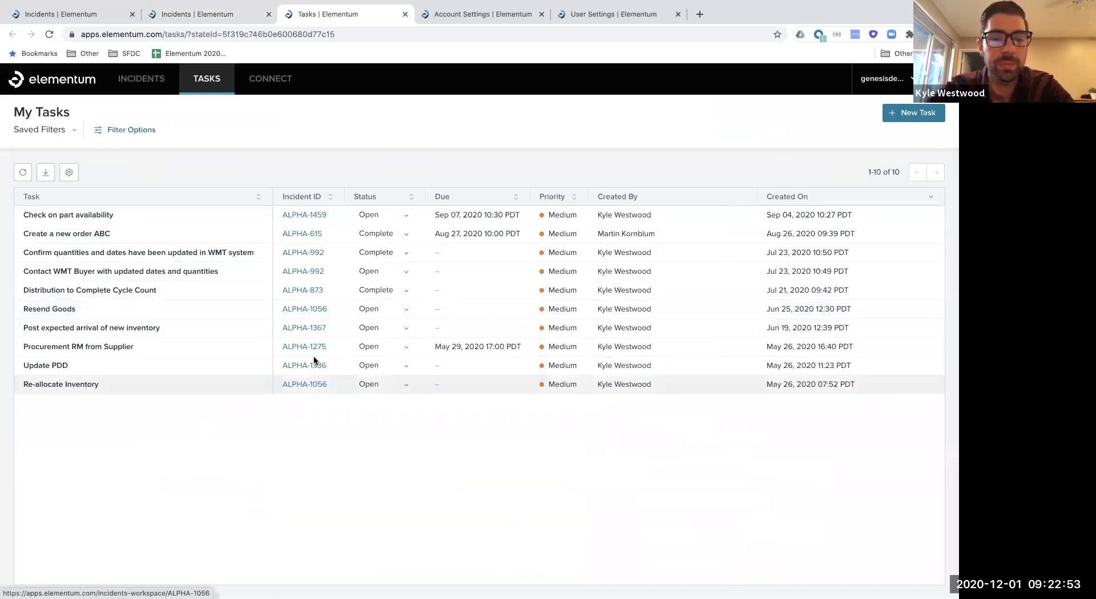
left_click(109, 131)
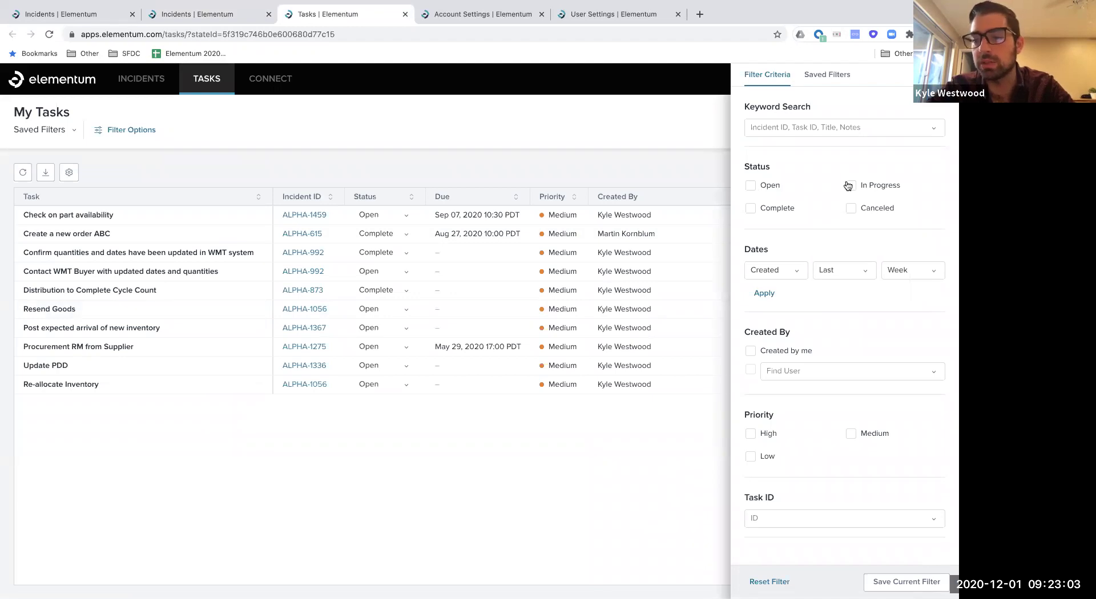
left_click(681, 165)
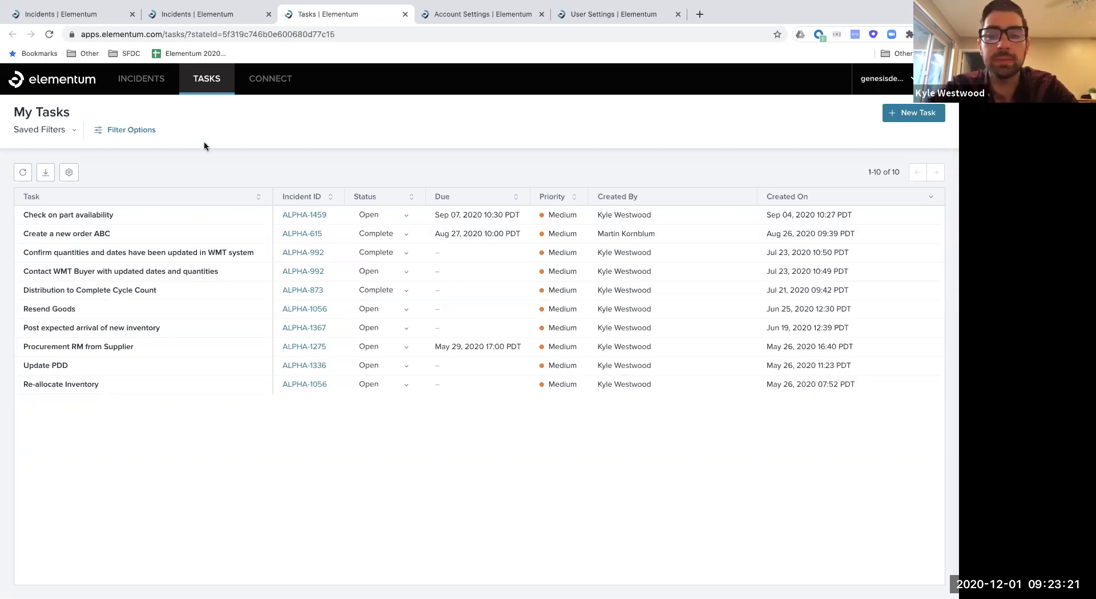
- Return to incident ALPHA-873 and view the resolution codes offered for closing it, leaving the incident open
left_click(166, 22)
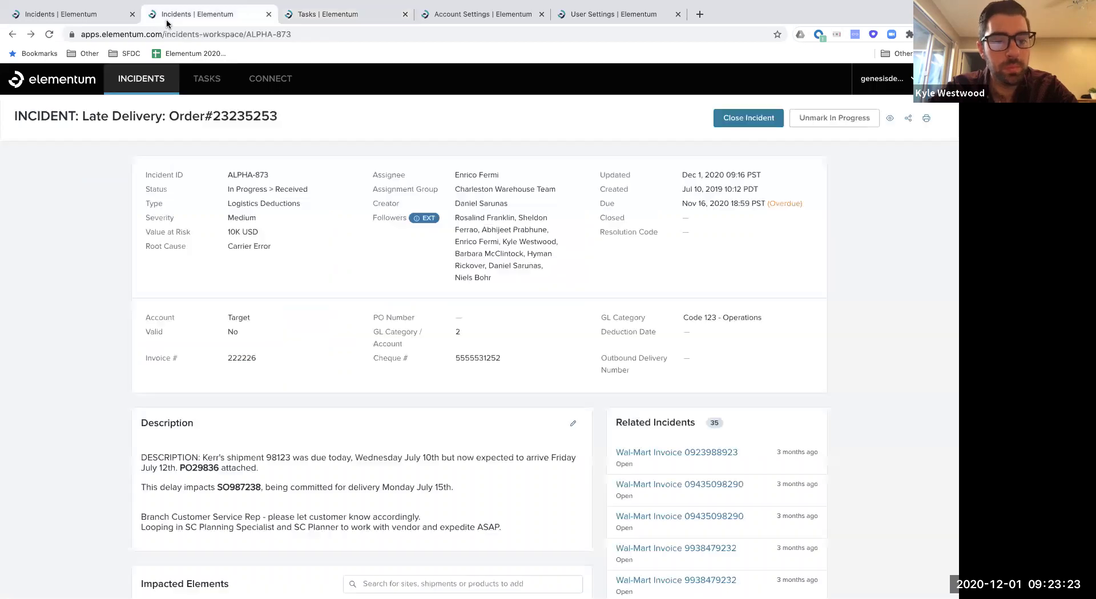
scroll(583, 344, "down", 3)
scroll(584, 344, "down", 7)
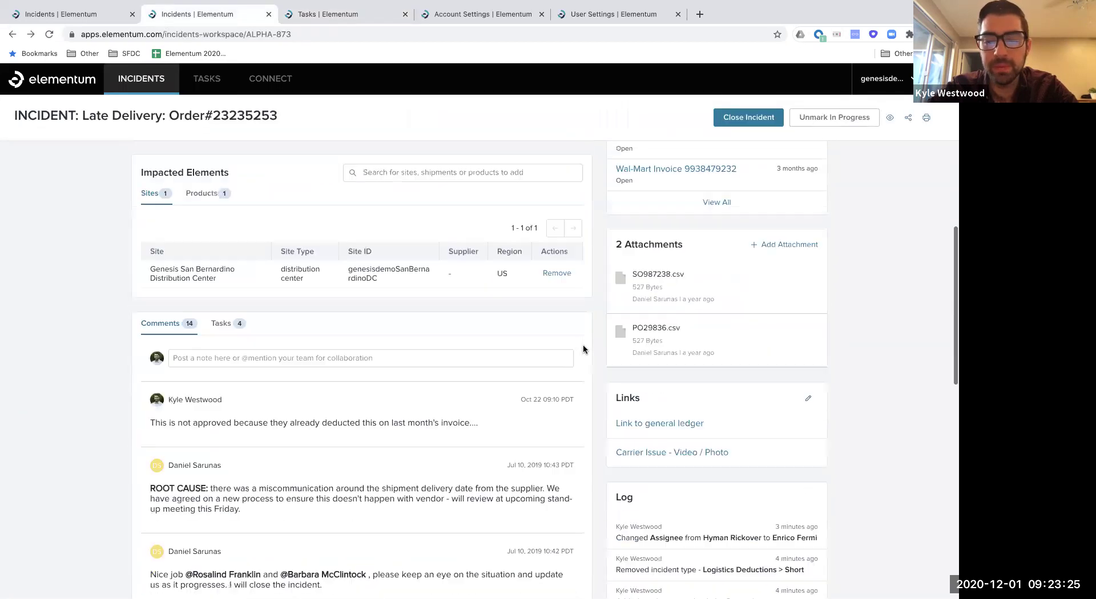
scroll(607, 399, "down", 4)
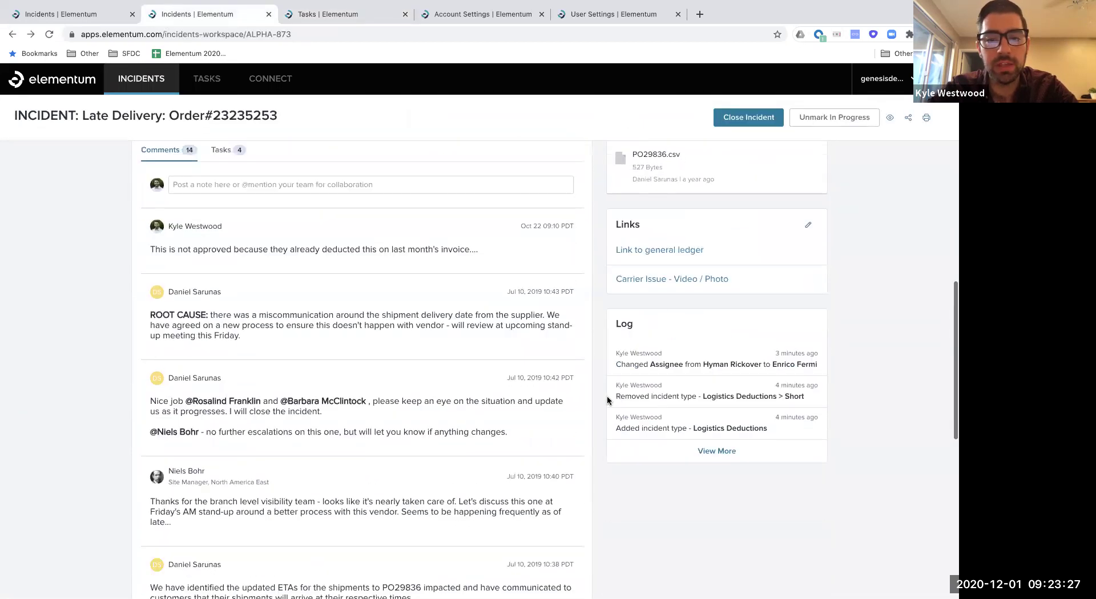
scroll(608, 397, "up", 15)
left_click(742, 118)
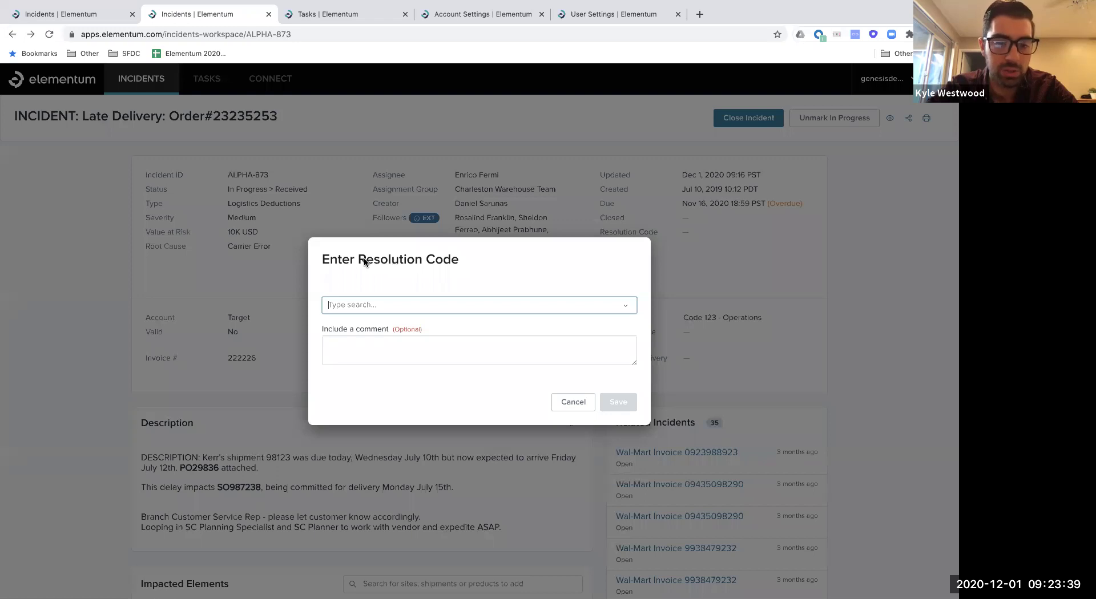
left_click(380, 306)
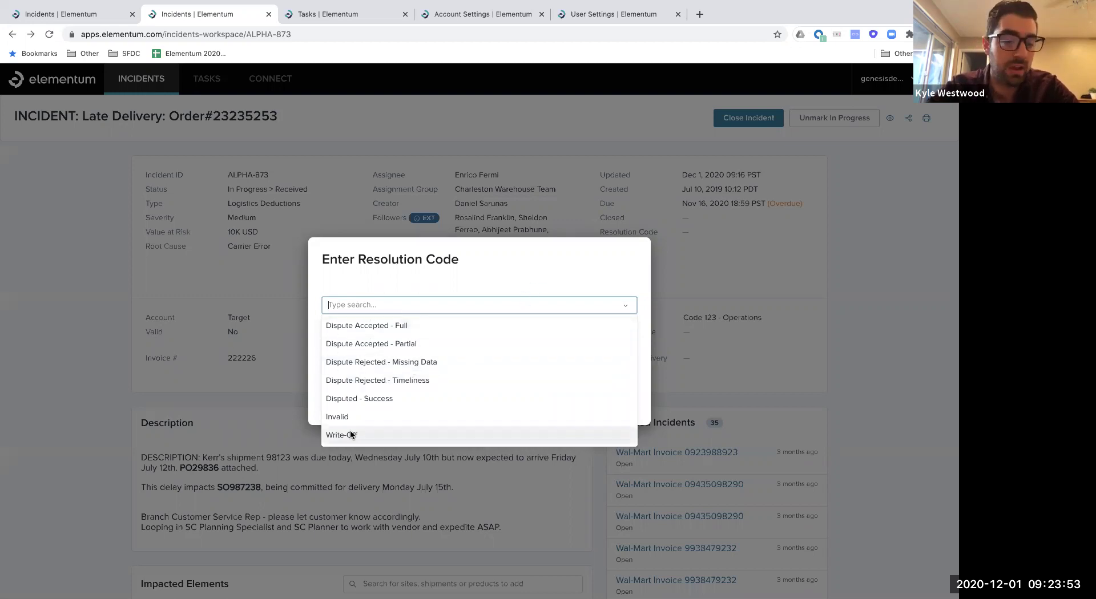
left_click(464, 249)
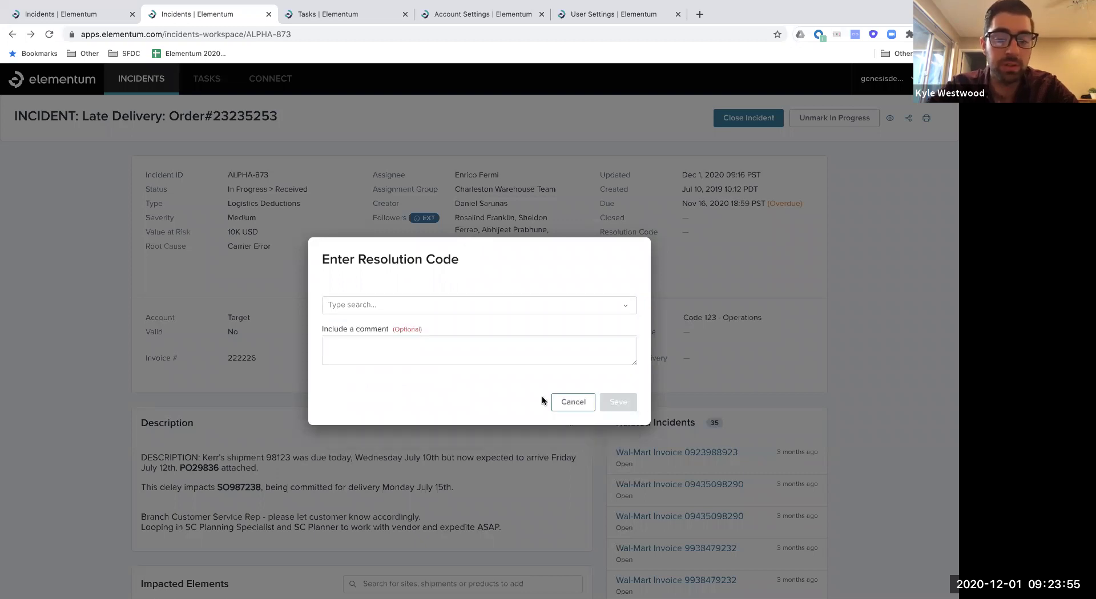
left_click(573, 402)
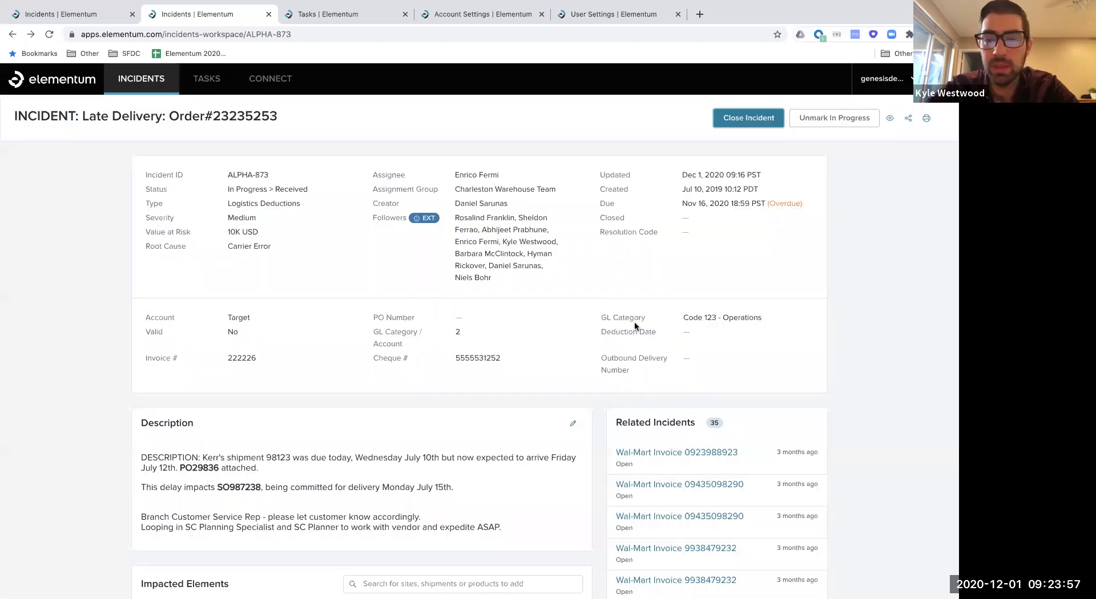
- Read through the full change log of incident ALPHA-873, including older entries, and close the log
scroll(539, 311, "down", 5)
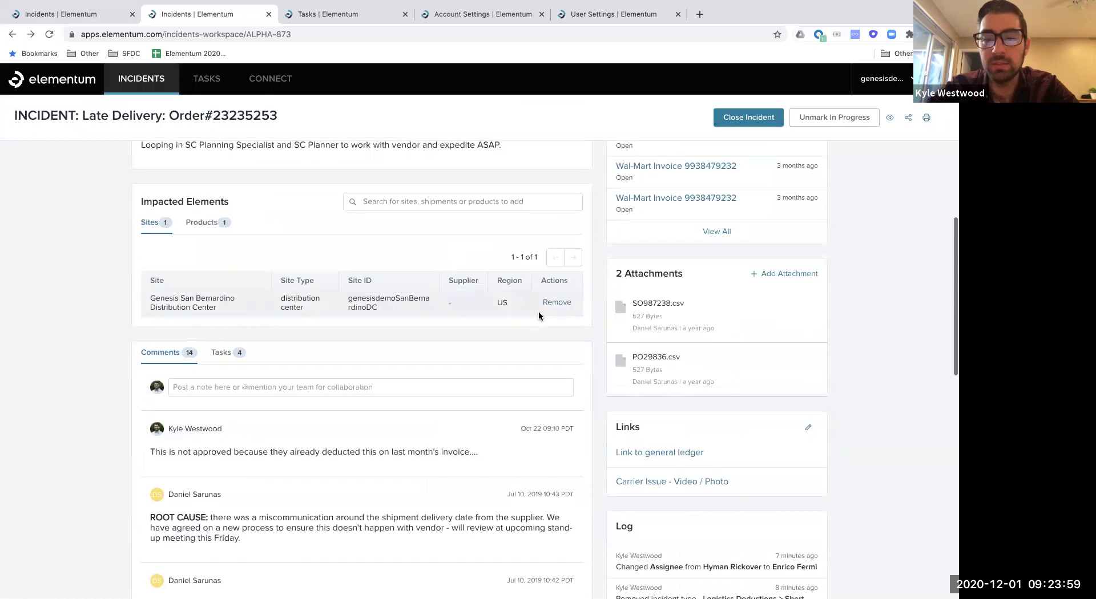
scroll(574, 271, "up", 1)
scroll(574, 271, "down", 9)
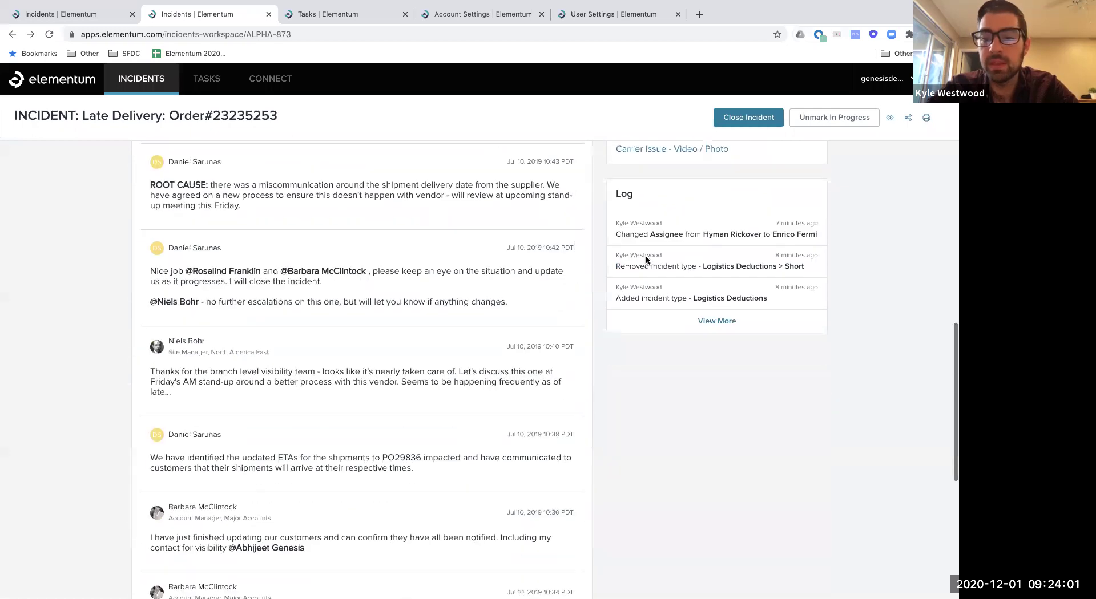
scroll(645, 257, "down", 1)
left_click(702, 280)
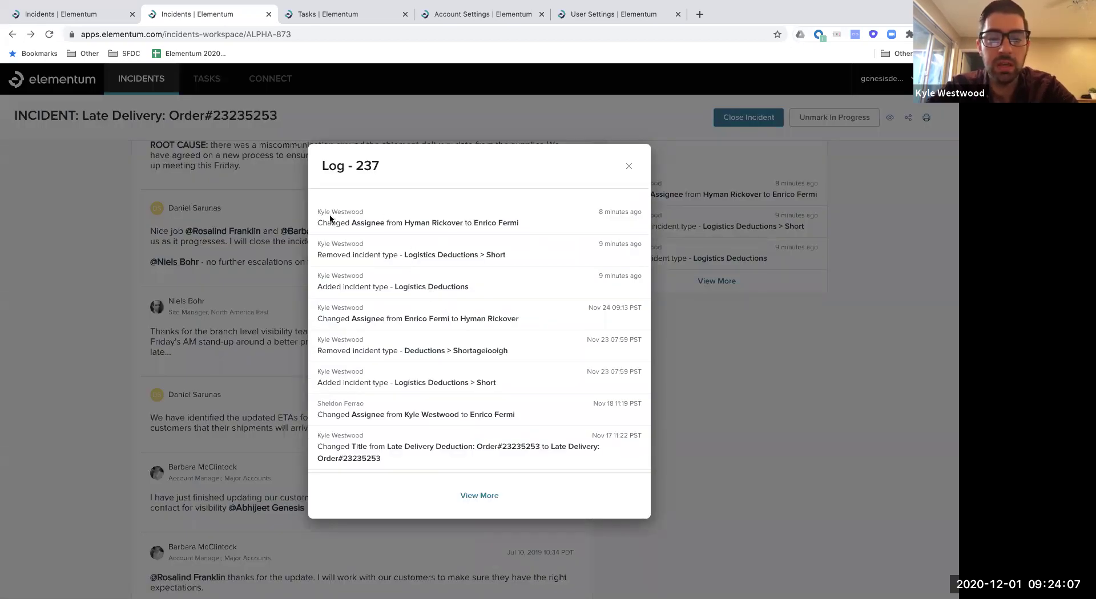
scroll(382, 328, "down", 3)
left_click(474, 496)
scroll(439, 375, "down", 5)
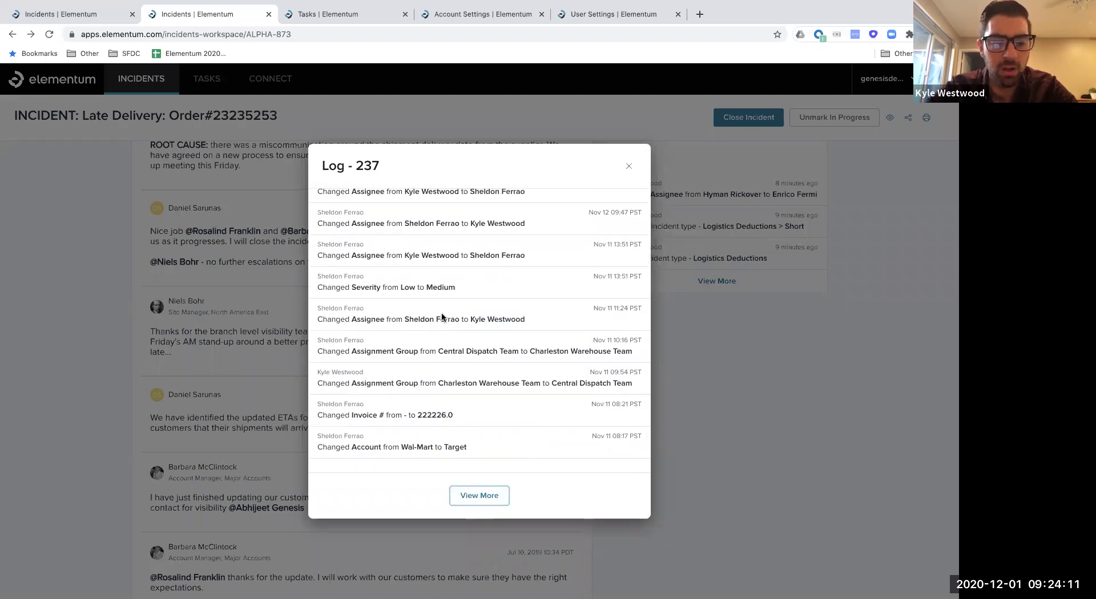
left_click(463, 494)
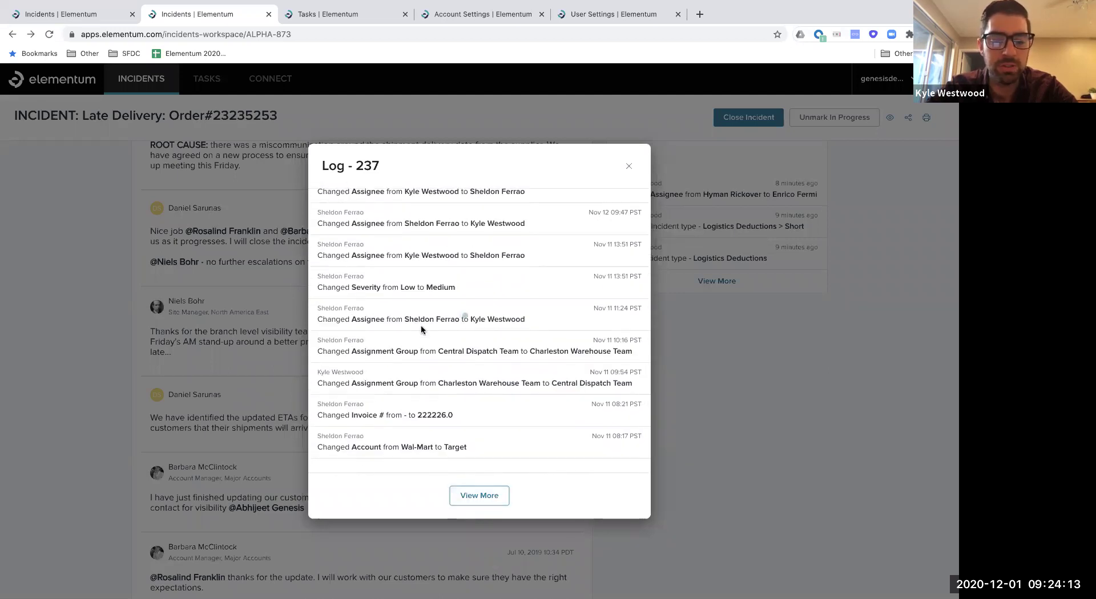
scroll(421, 329, "down", 5)
scroll(421, 330, "up", 10)
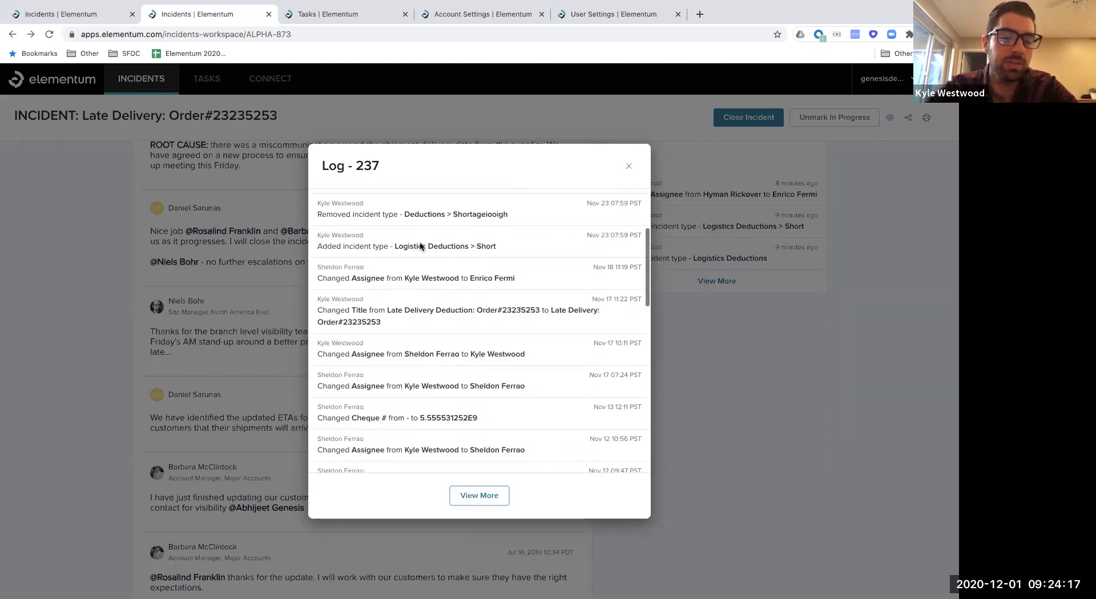
scroll(422, 246, "up", 3)
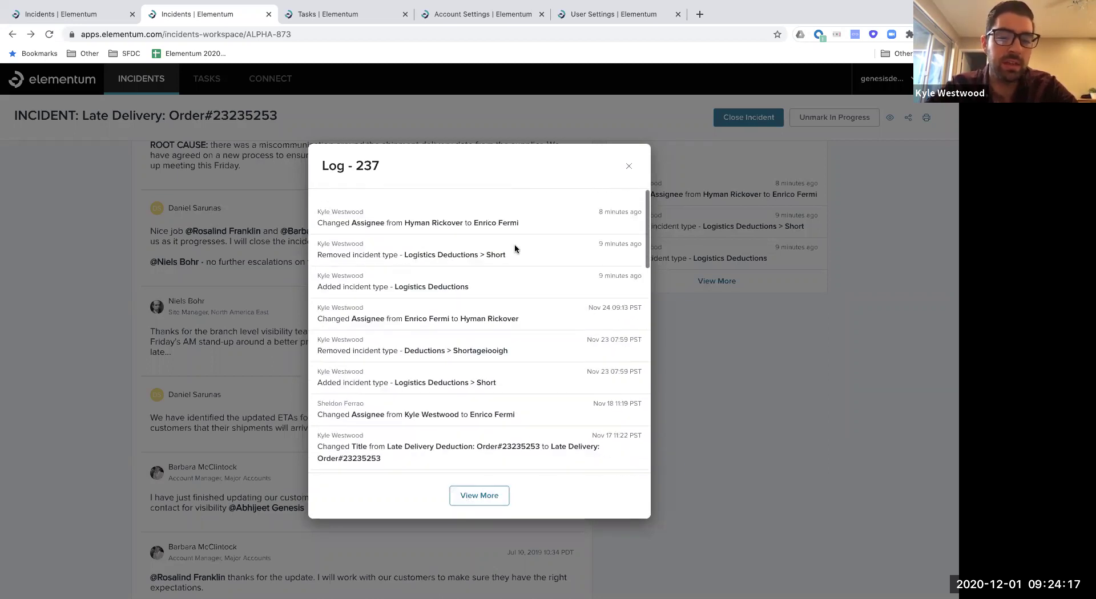
left_click(626, 168)
- Go back to the browser tab with the full incident list and show the incidents' analytics
scroll(605, 324, "up", 8)
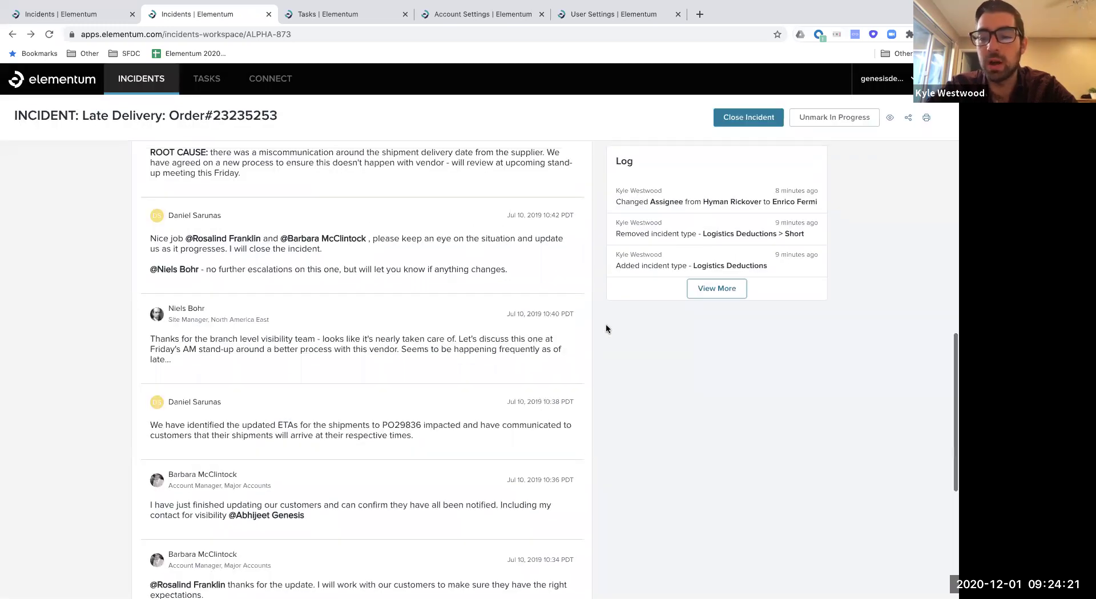
scroll(605, 323, "up", 5)
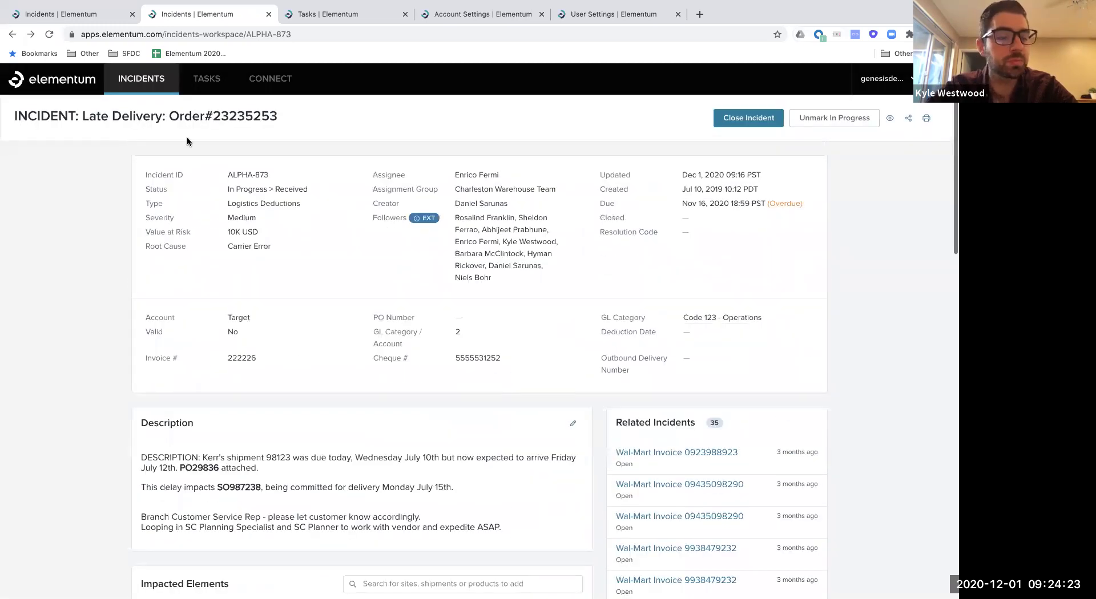
left_click(95, 17)
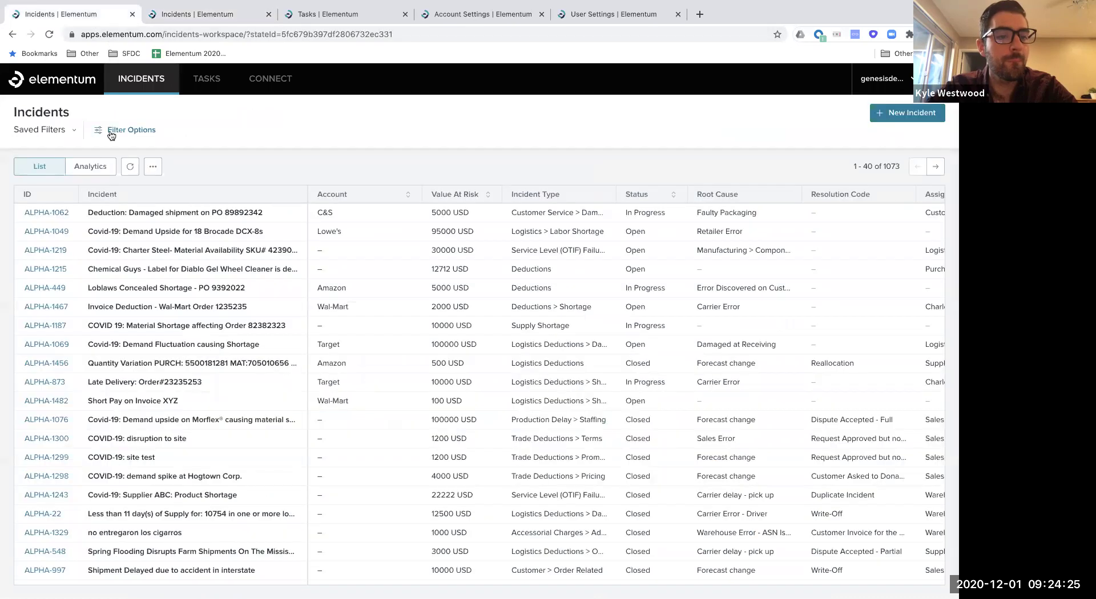
left_click(89, 166)
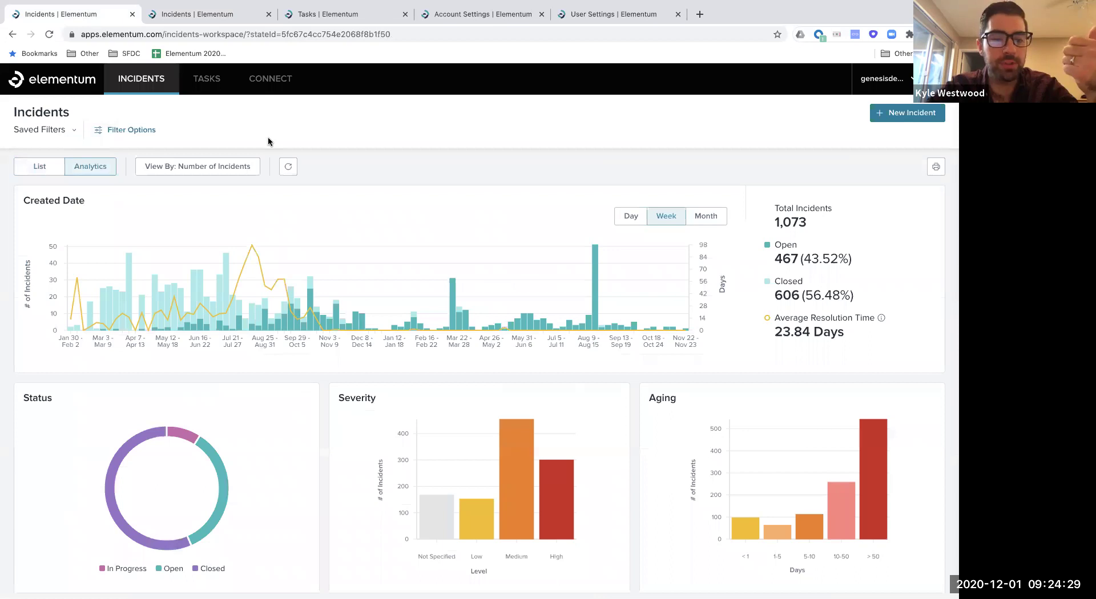